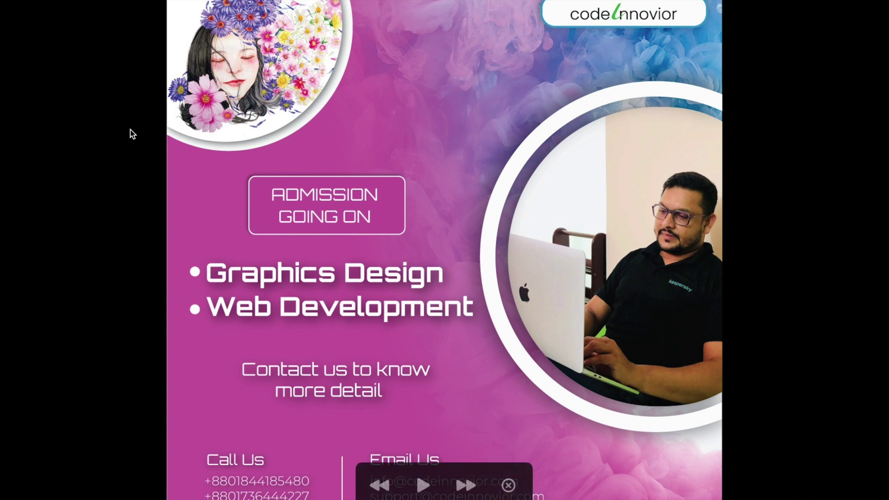
# Exit Preview's full-screen view of the admission poster
pyautogui.click(508, 485)
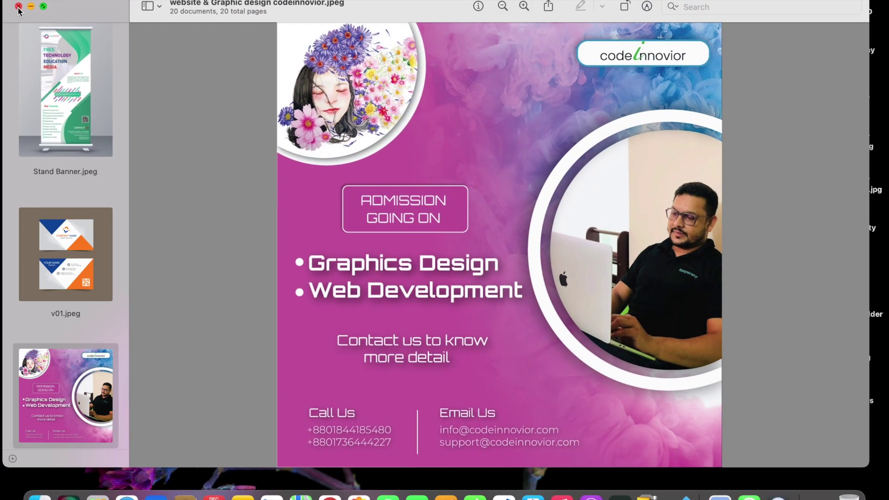
# Close Preview and launch Adobe Illustrator 2021 via a Spotlight search for 'ill'
pyautogui.click(17, 7)
pyautogui.press('super+space')
pyautogui.write('ill')
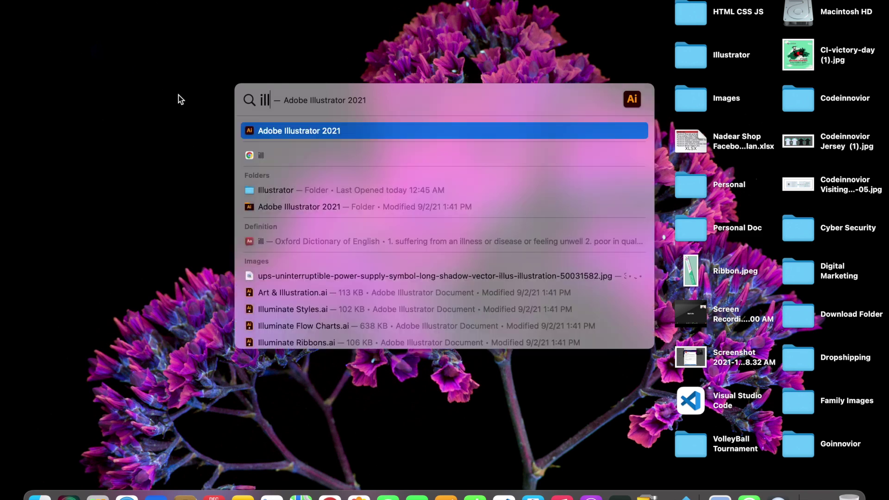
pyautogui.click(329, 132)
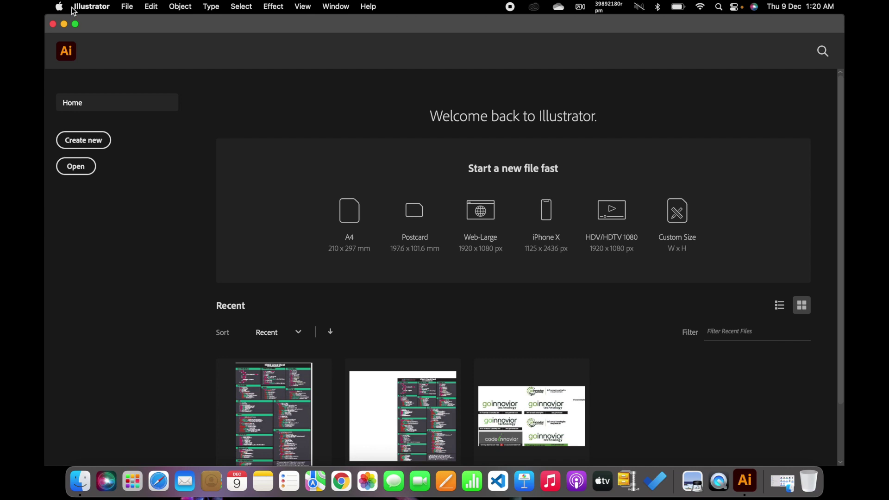
# Browse the Help and Type menus, then start a new document from the File menu
pyautogui.click(128, 9)
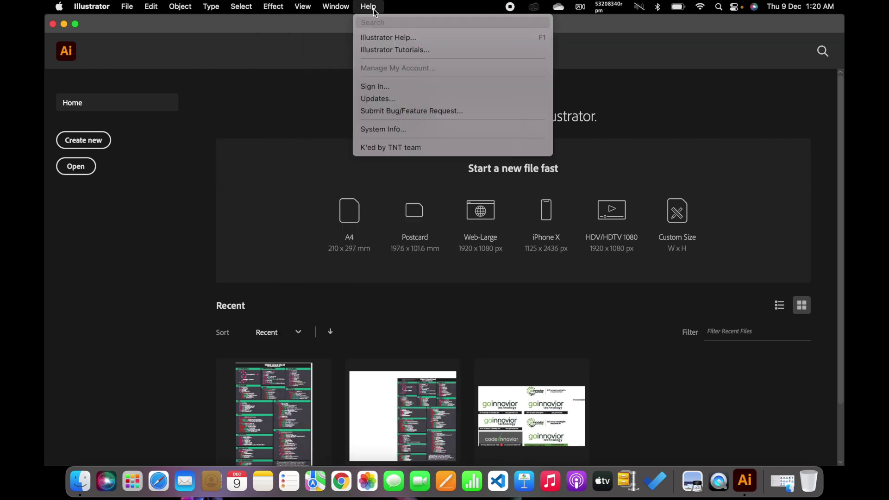
pyautogui.click(124, 56)
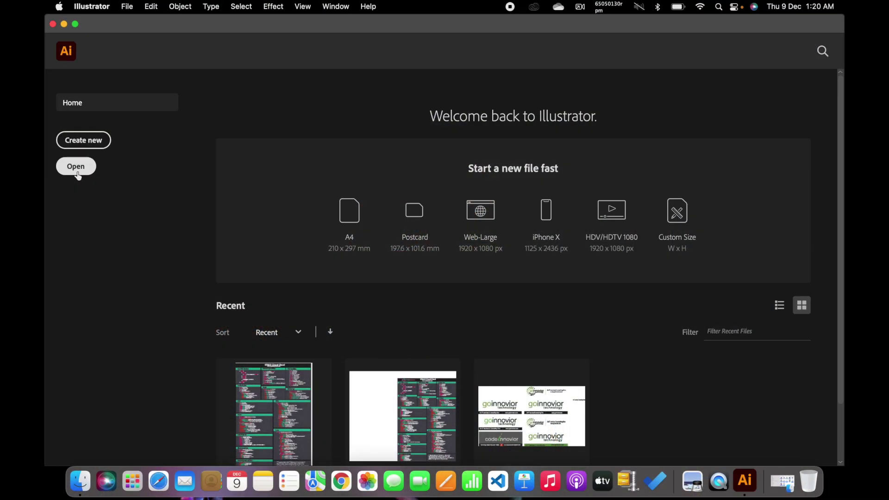
pyautogui.click(128, 7)
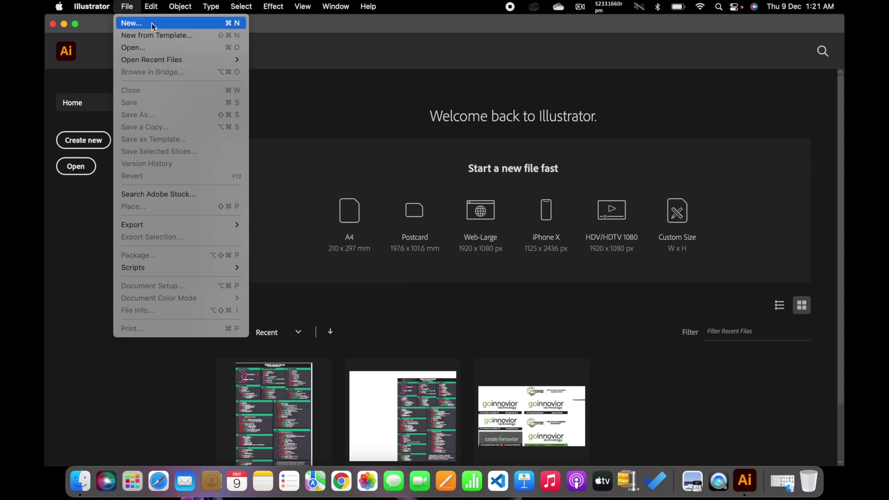
pyautogui.click(151, 23)
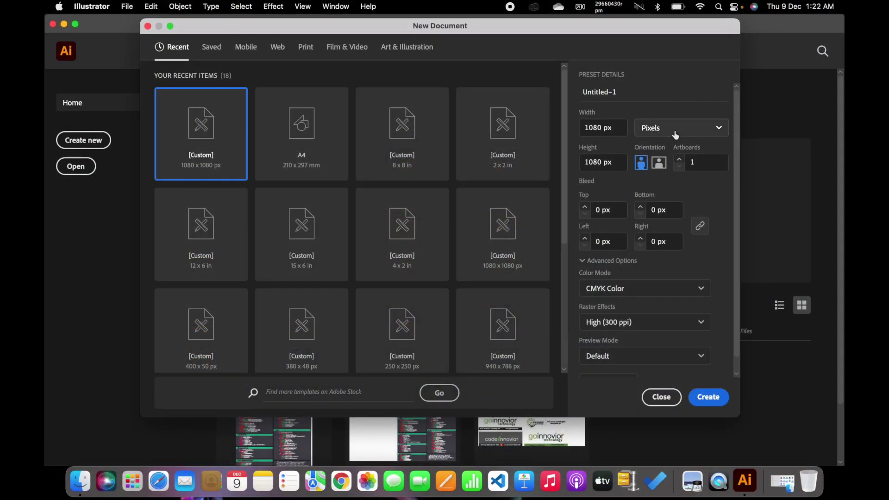
# Check the Width unit options, then create a new A4 document in Millimeters
pyautogui.click(674, 133)
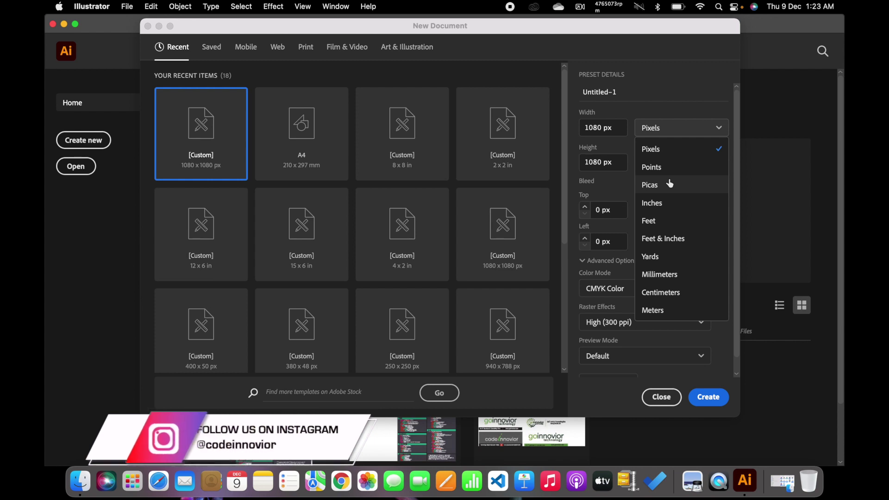
pyautogui.doubleClick(301, 134)
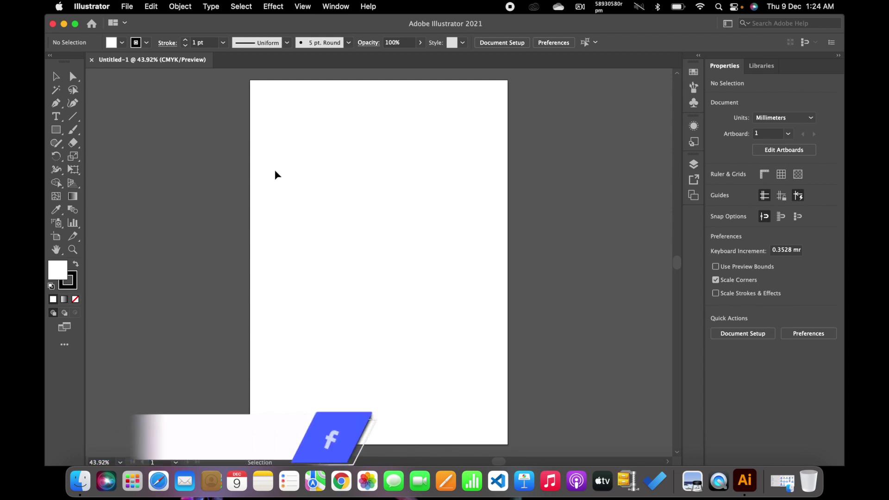
# Scroll down over the blank Untitled-1 A4 artboard
pyautogui.scroll(-2, 293, 213)
pyautogui.scroll(-2, 294, 212)
pyautogui.scroll(-1, 295, 213)
pyautogui.scroll(-1, 294, 213)
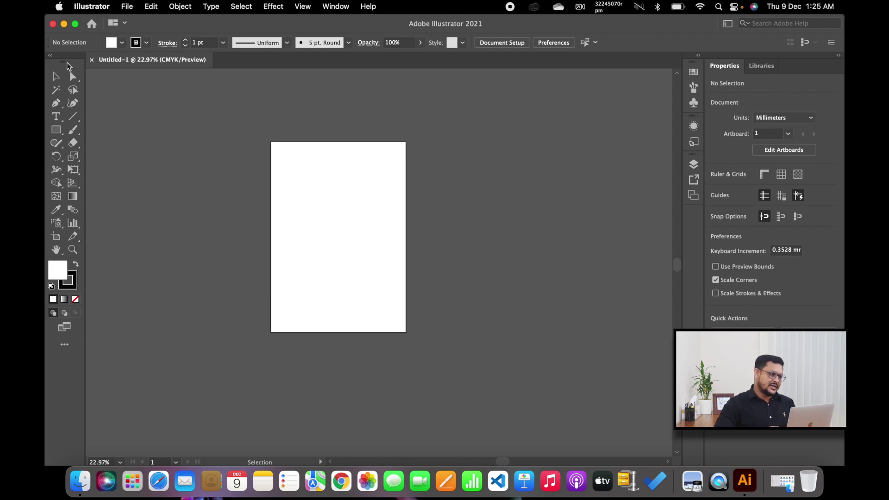
# Float the Tools panel beside the artboard, try Rectangle and Paintbrush, then close it
pyautogui.moveTo(67, 59); pyautogui.dragTo(158, 96)
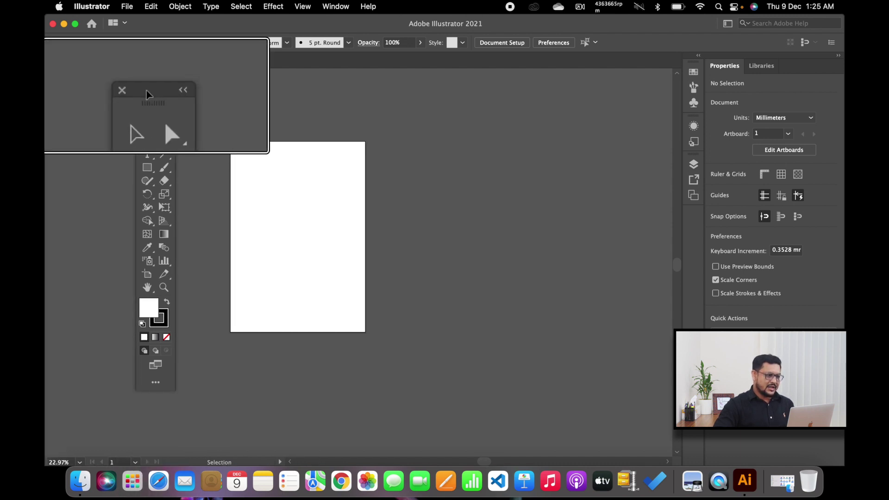
pyautogui.moveTo(154, 97)
pyautogui.mouseDown()
pyautogui.moveTo(426, 115)
pyautogui.moveTo(416, 112)
pyautogui.moveTo(479, 107)
pyautogui.mouseUp()
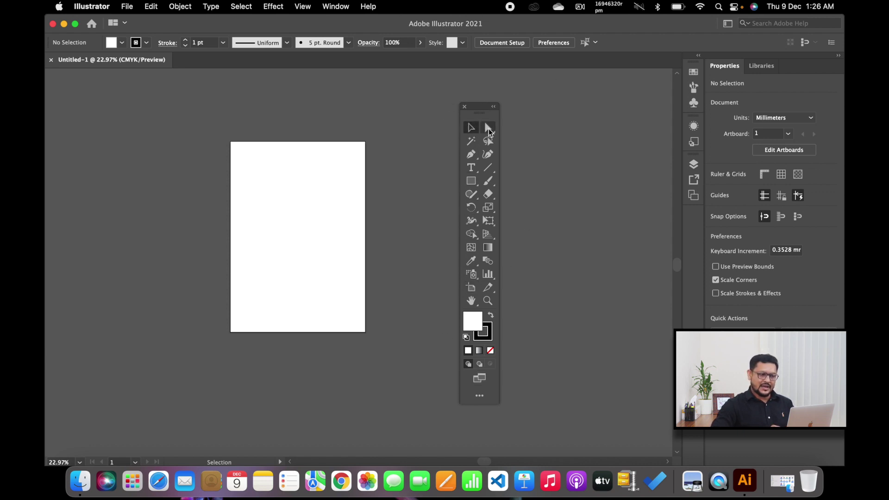
pyautogui.click(472, 180)
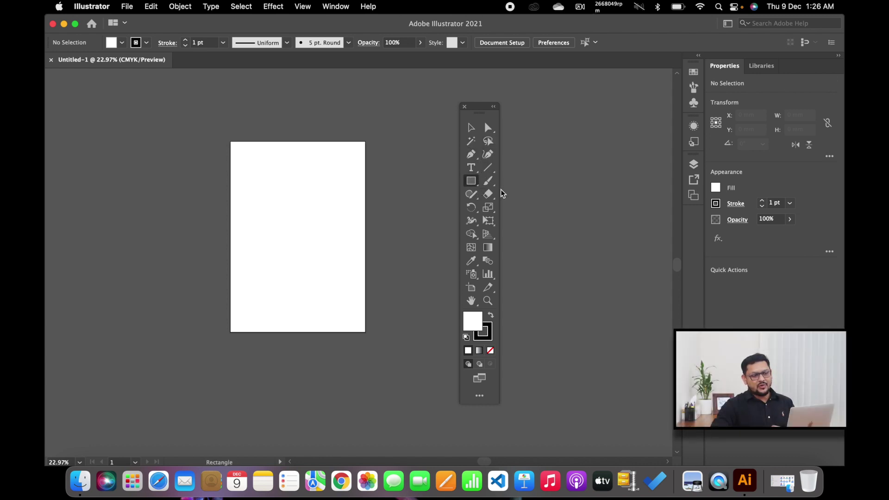
pyautogui.click(488, 181)
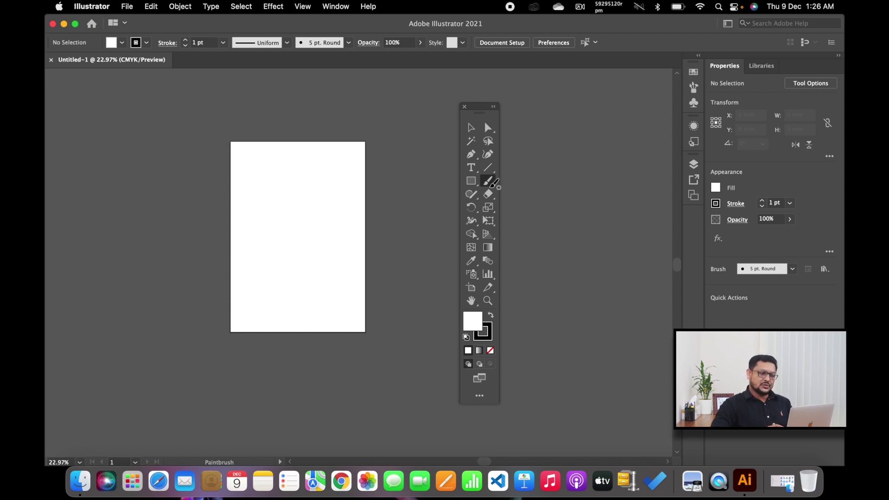
pyautogui.moveTo(477, 116)
pyautogui.mouseDown()
pyautogui.moveTo(200, 156)
pyautogui.moveTo(534, 106)
pyautogui.moveTo(428, 117)
pyautogui.mouseUp()
pyautogui.click(422, 115)
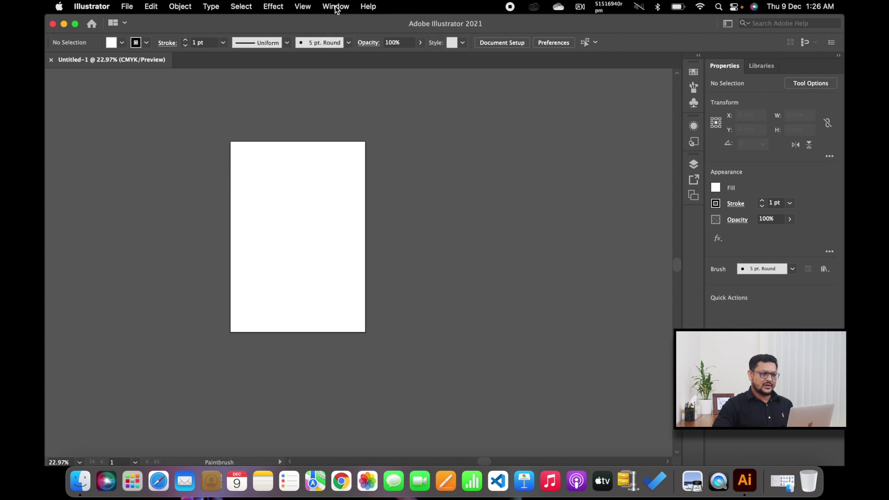
pyautogui.click(336, 5)
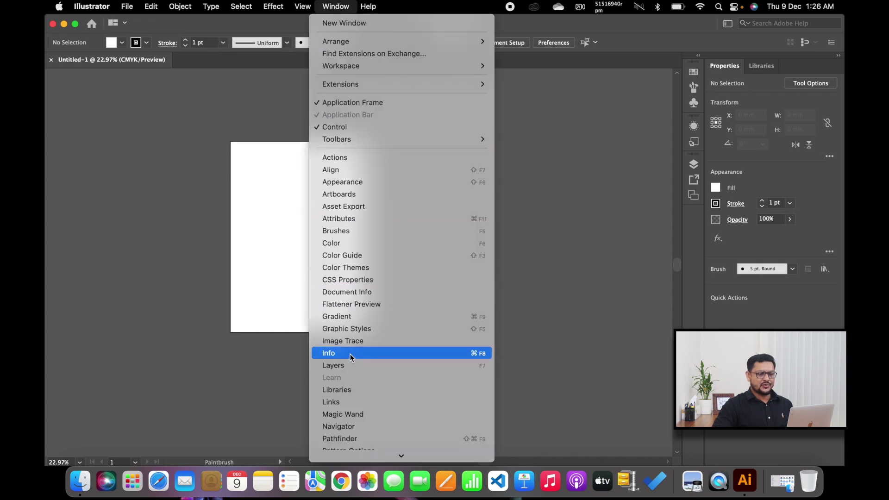
# Restore the Advanced toolbar from Window > Toolbars and reposition the floating panel
pyautogui.scroll(-5, 362, 411)
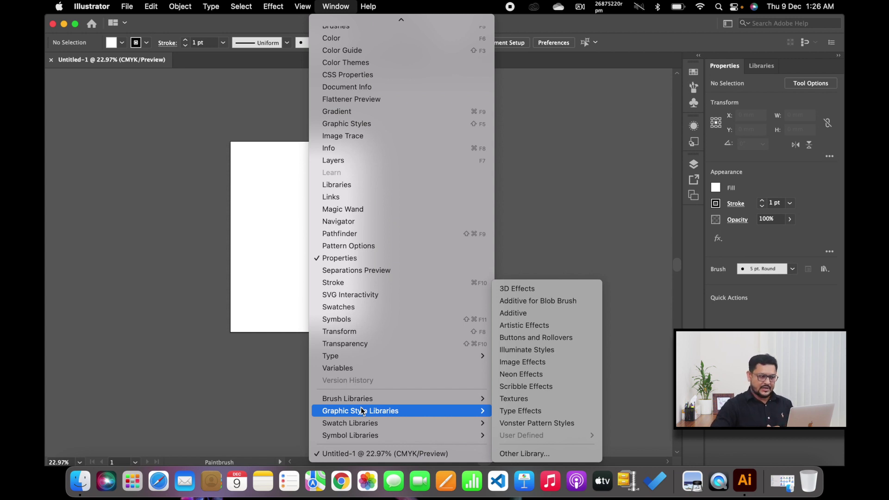
pyautogui.scroll(5, 367, 121)
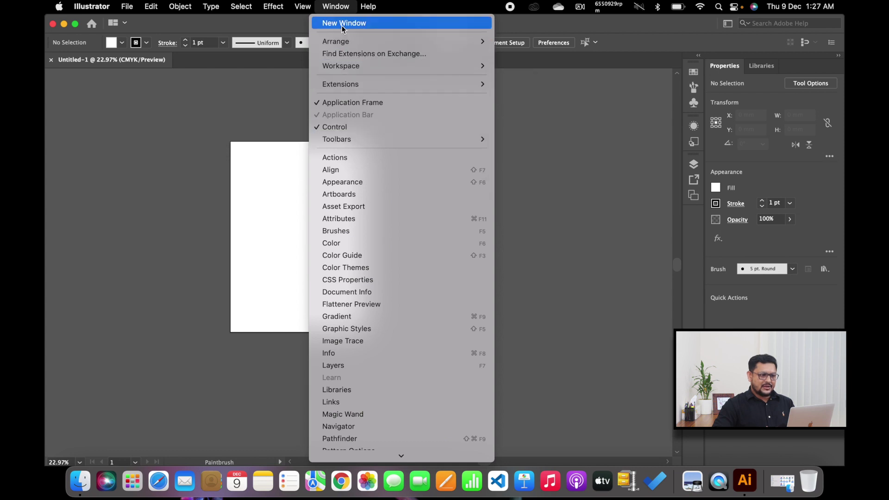
pyautogui.moveTo(336, 139)
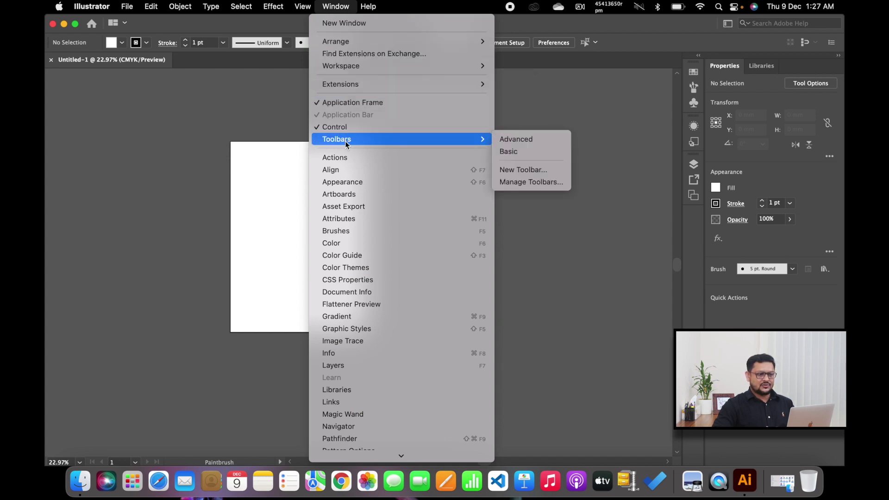
pyautogui.click(522, 139)
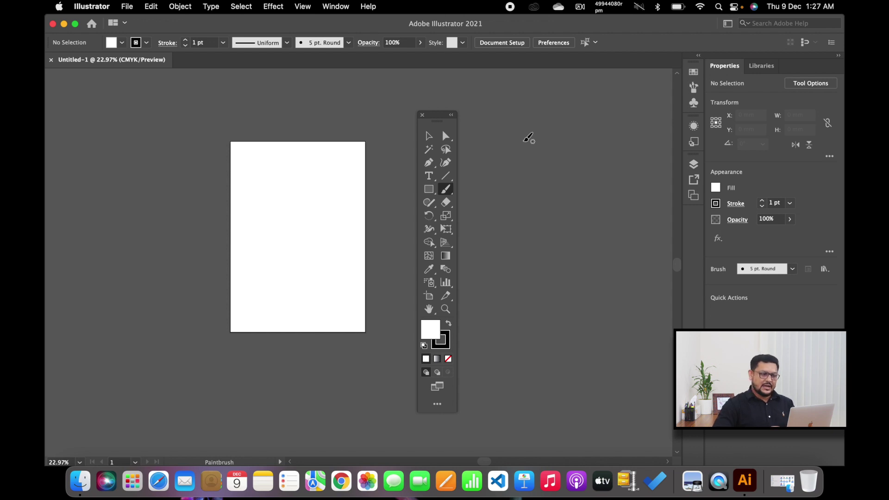
pyautogui.moveTo(436, 119); pyautogui.dragTo(63, 76)
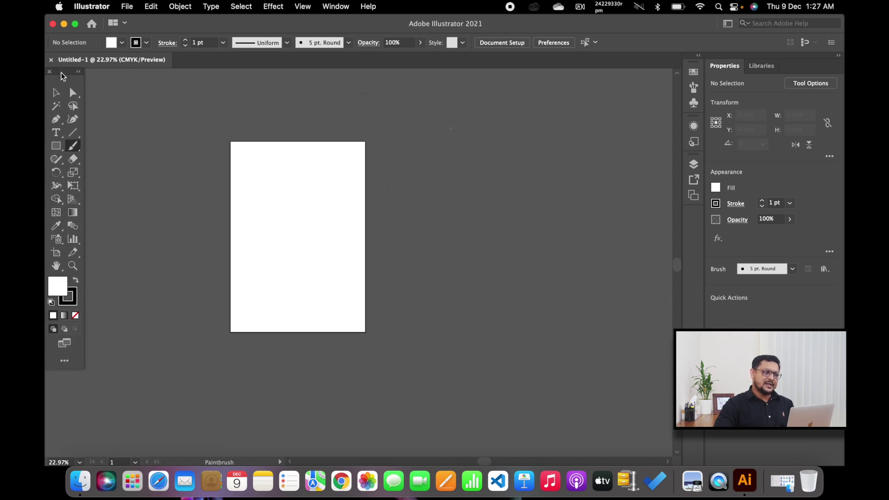
# Dock the tools at the left edge and bring out the Swatches, Brushes and Symbols group
pyautogui.moveTo(63, 76)
pyautogui.mouseDown()
pyautogui.moveTo(433, 105)
pyautogui.moveTo(650, 94)
pyautogui.moveTo(646, 69)
pyautogui.moveTo(64, 77)
pyautogui.mouseUp()
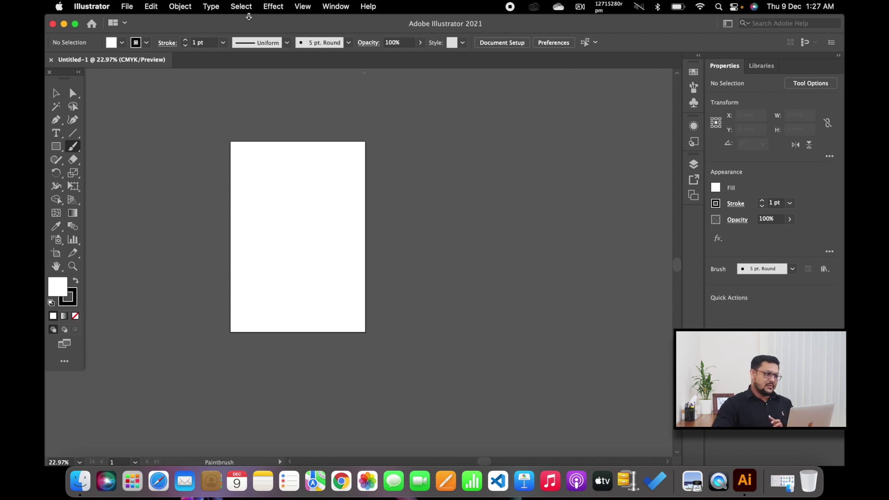
pyautogui.moveTo(59, 78); pyautogui.dragTo(137, 103)
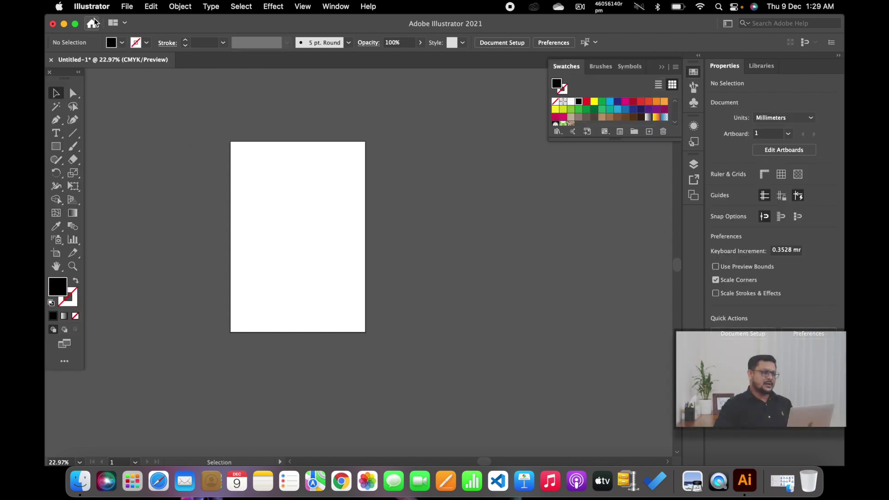
# Browse the File and Edit menus, try the Curvature and Shaper tools, then pick Rectangle
pyautogui.click(127, 7)
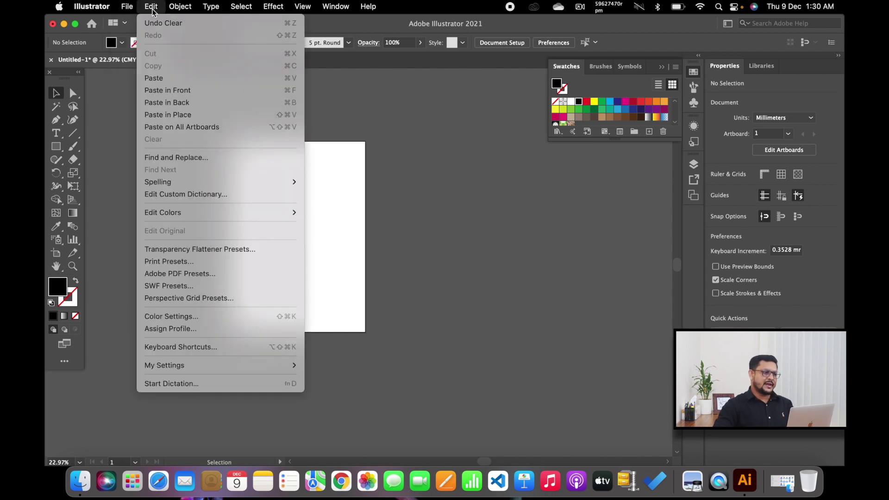
pyautogui.click(151, 6)
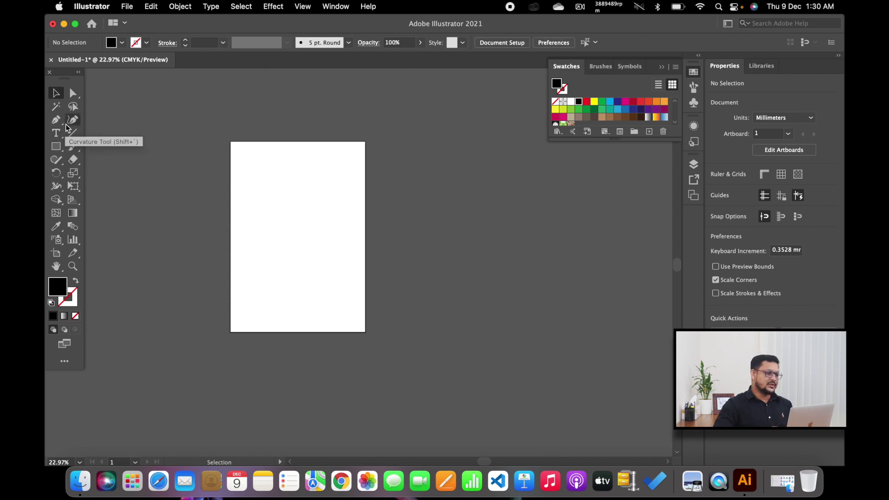
pyautogui.click(68, 123)
pyautogui.click(56, 160)
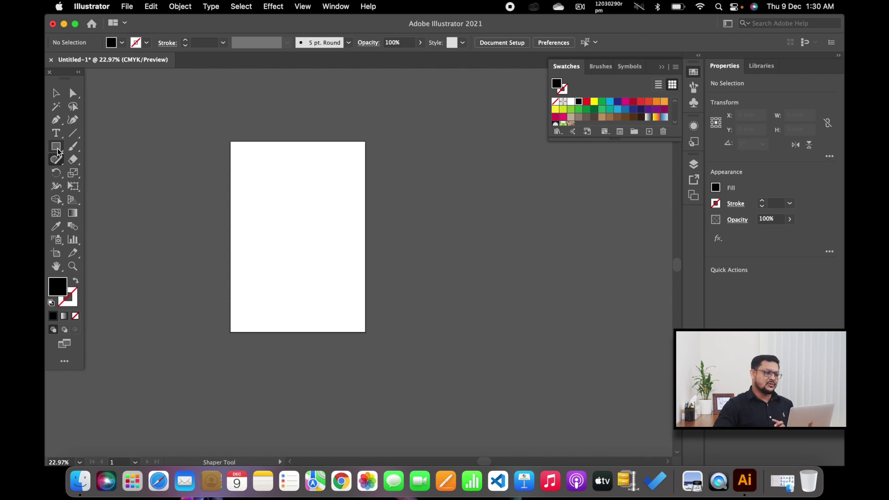
pyautogui.click(56, 147)
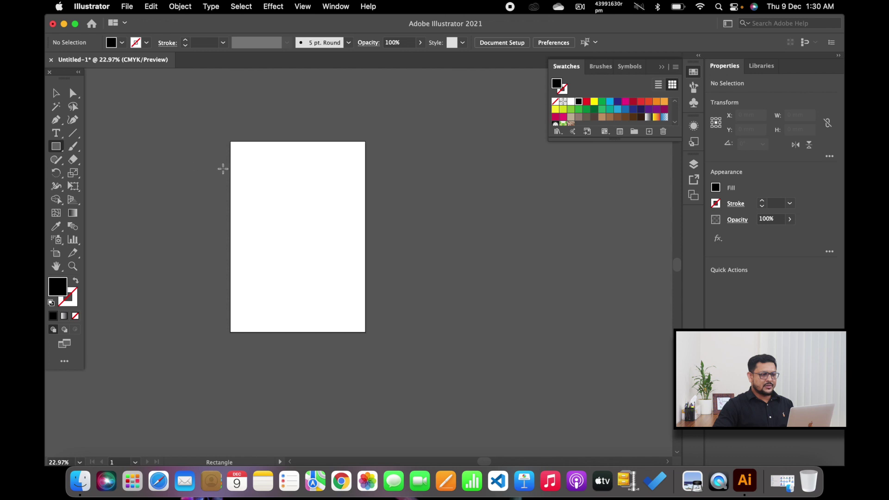
# Draw a rectangle near the top-left of the artboard and select it
pyautogui.scroll(5, 271, 172)
pyautogui.scroll(-1, 270, 172)
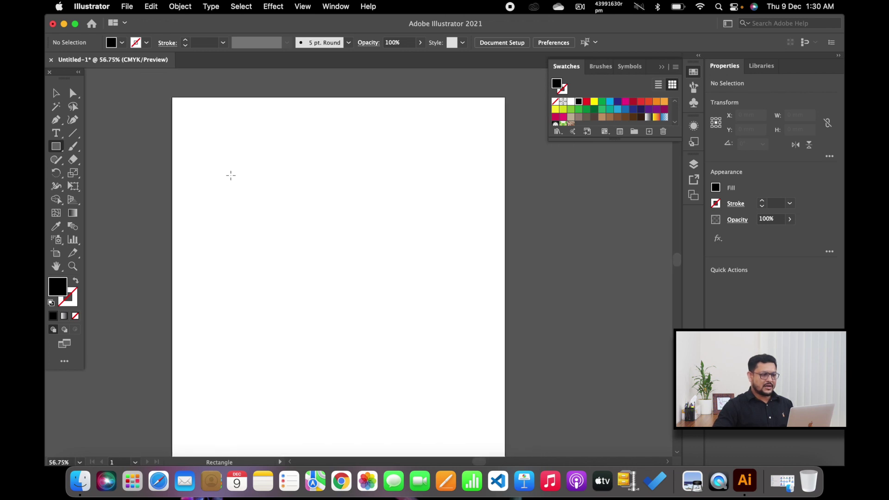
pyautogui.moveTo(231, 176)
pyautogui.mouseDown()
pyautogui.moveTo(318, 234)
pyautogui.moveTo(402, 247)
pyautogui.mouseUp()
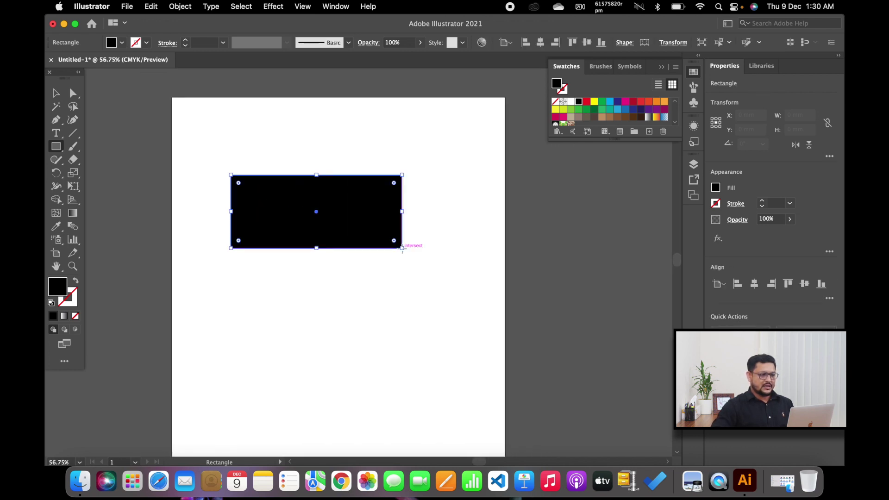
pyautogui.click(56, 93)
pyautogui.click(127, 163)
pyautogui.click(289, 240)
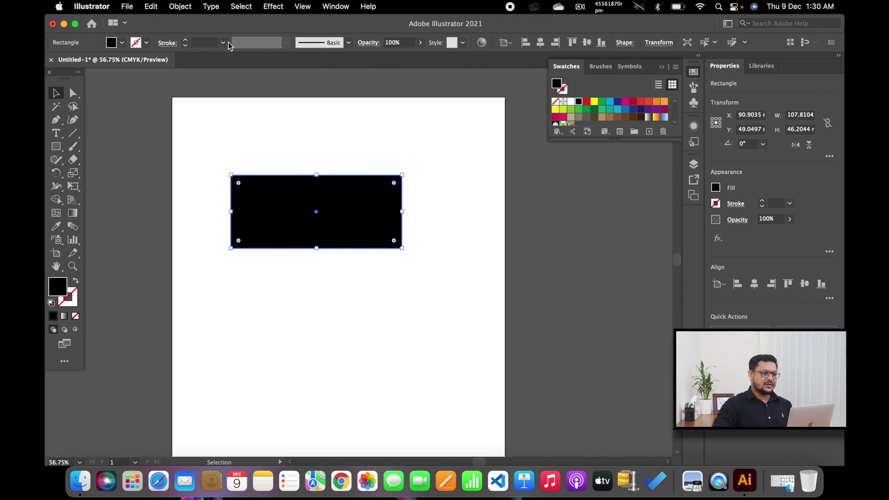
# Fill the rectangle with magenta from the Fill swatches
pyautogui.click(122, 43)
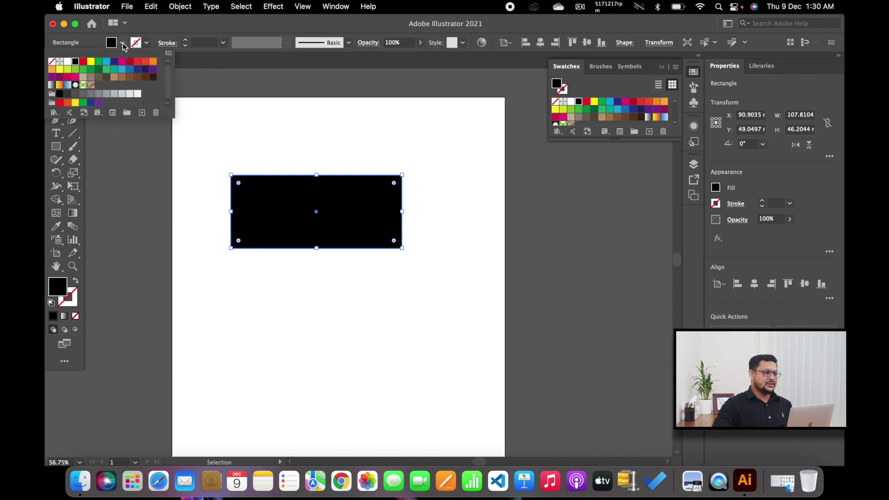
pyautogui.click(121, 61)
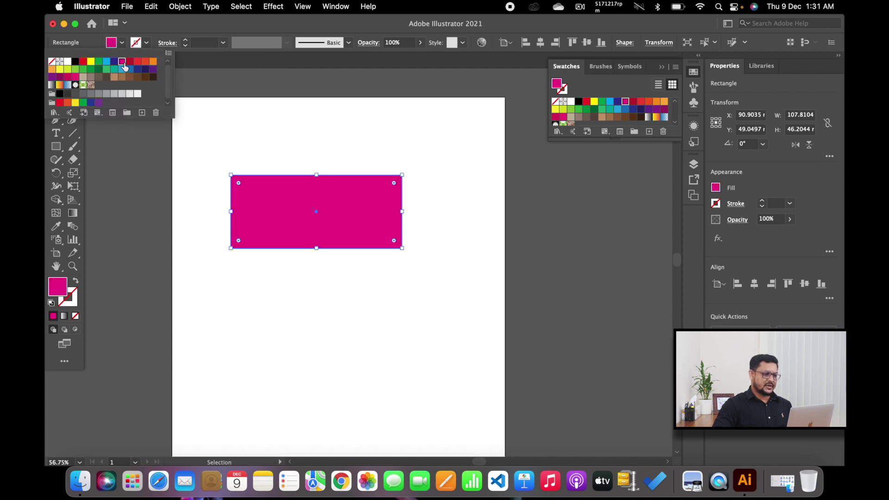
pyautogui.click(155, 28)
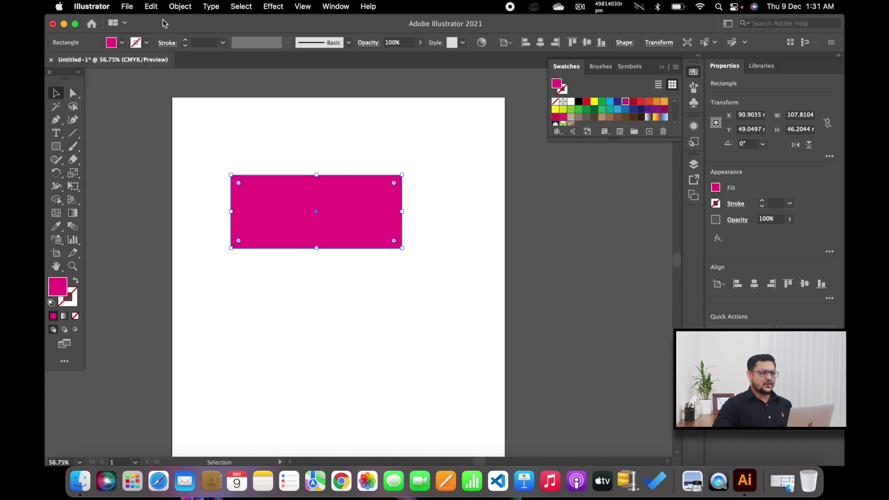
pyautogui.click(383, 149)
pyautogui.click(359, 211)
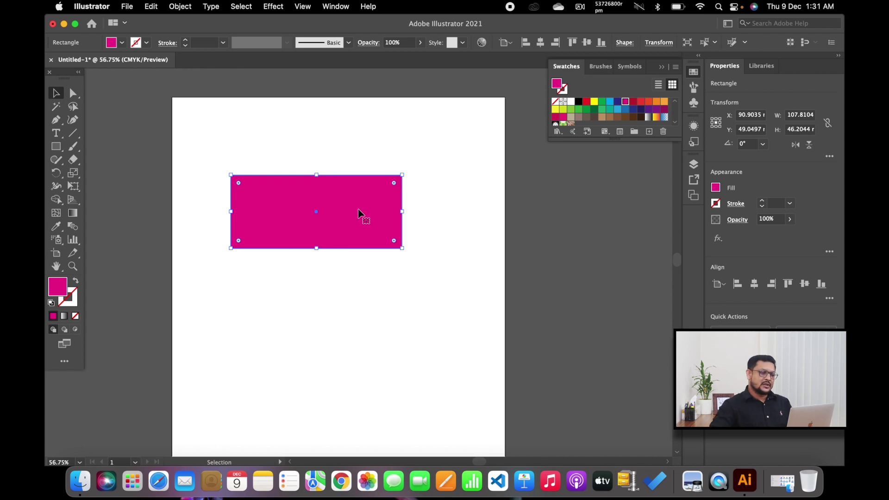
# Nudge the magenta rectangle up and to the left
pyautogui.moveTo(276, 188); pyautogui.dragTo(267, 173)
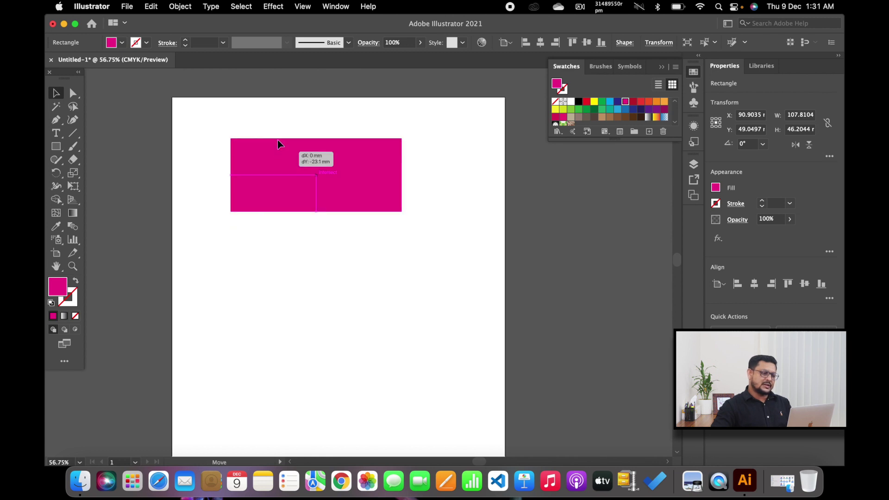
pyautogui.click(268, 138)
pyautogui.click(277, 187)
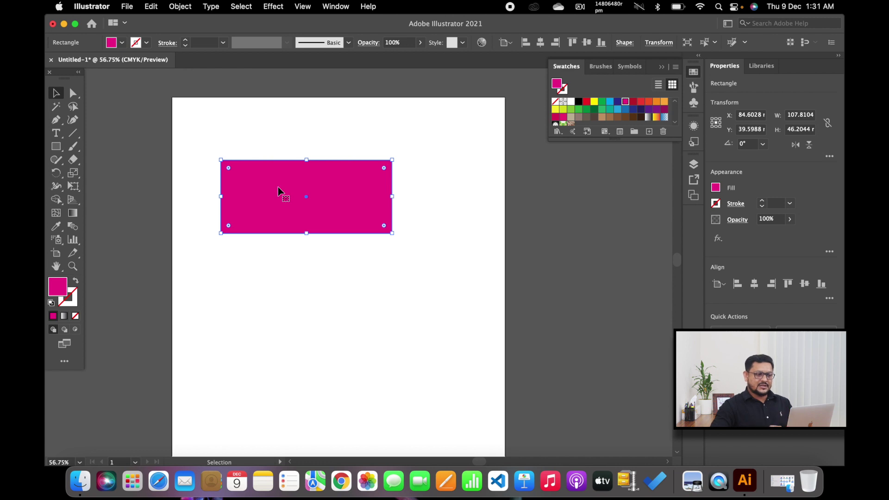
pyautogui.click(316, 124)
pyautogui.click(313, 209)
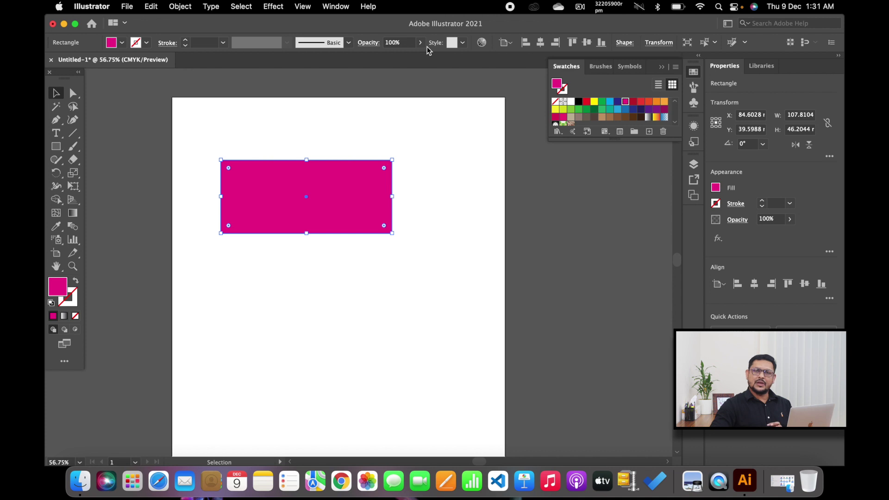
pyautogui.click(122, 43)
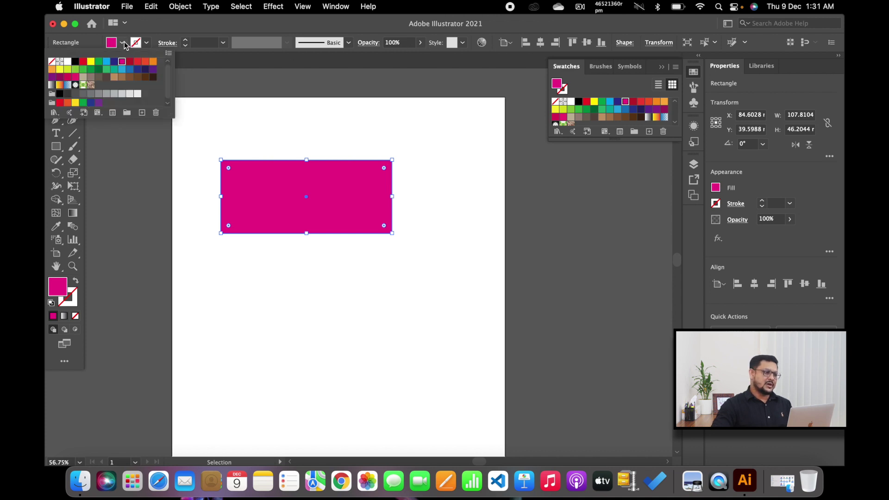
# Give the rectangle a red fill and a 1 pt green outline, then deselect it
pyautogui.click(106, 62)
pyautogui.click(92, 62)
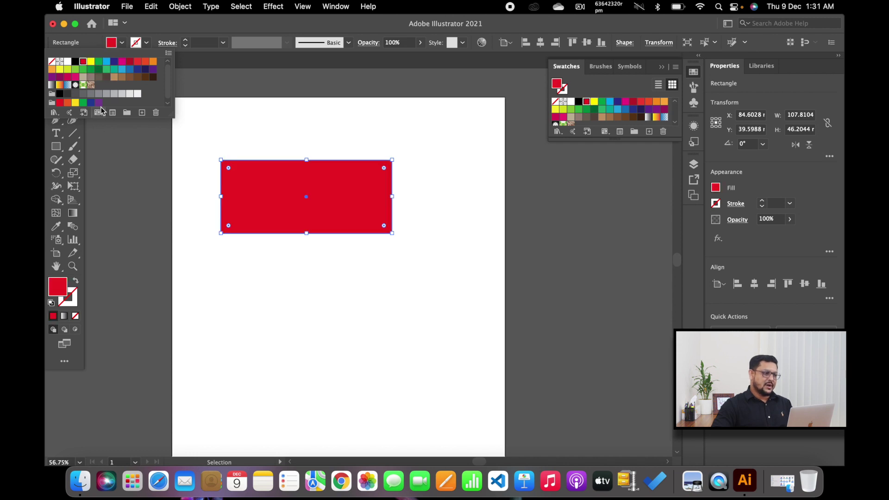
pyautogui.click(147, 42)
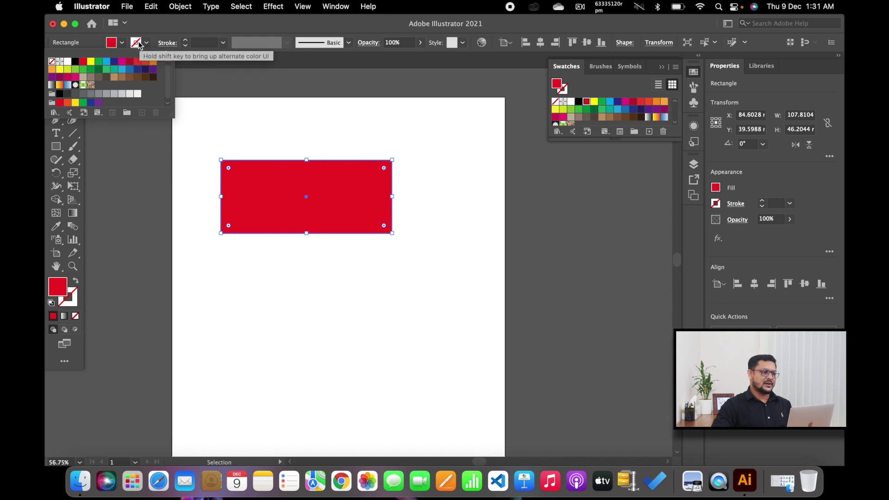
pyautogui.click(98, 62)
pyautogui.click(90, 76)
pyautogui.click(98, 62)
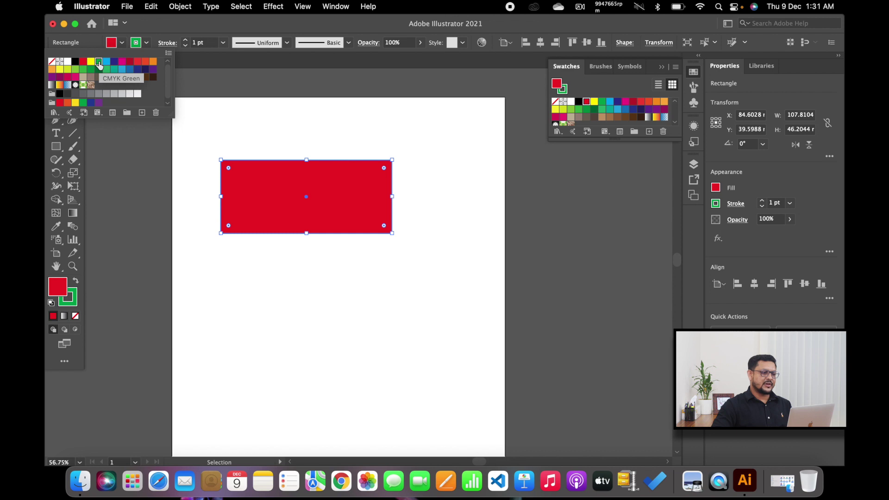
pyautogui.click(299, 270)
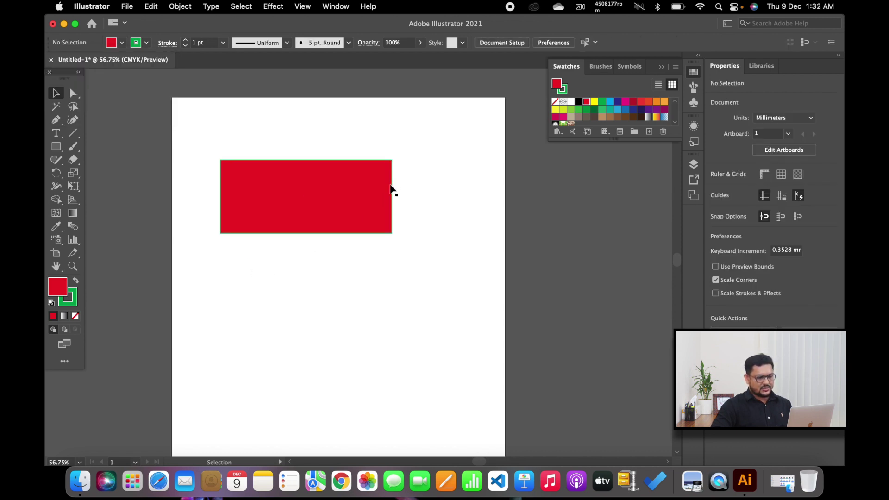
pyautogui.scroll(2, 393, 188)
pyautogui.scroll(3, 391, 189)
pyautogui.scroll(2, 389, 189)
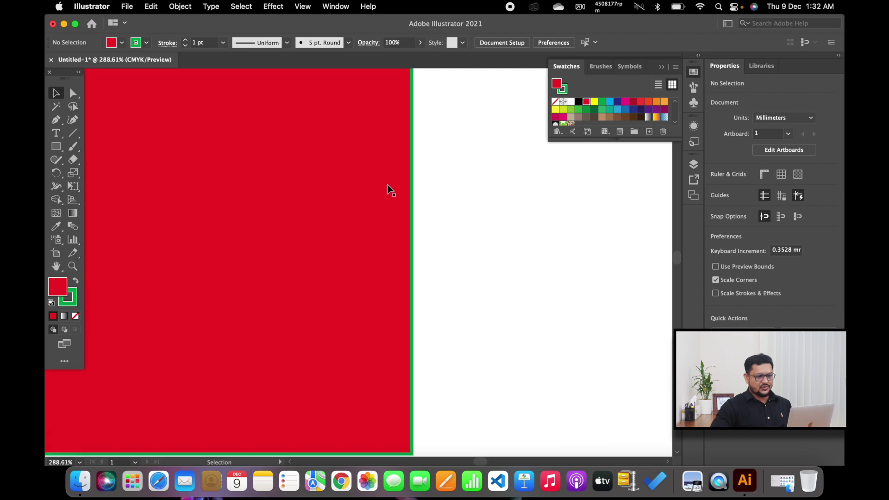
pyautogui.scroll(-1, 388, 190)
pyautogui.scroll(-2, 388, 190)
pyautogui.scroll(-2, 388, 190)
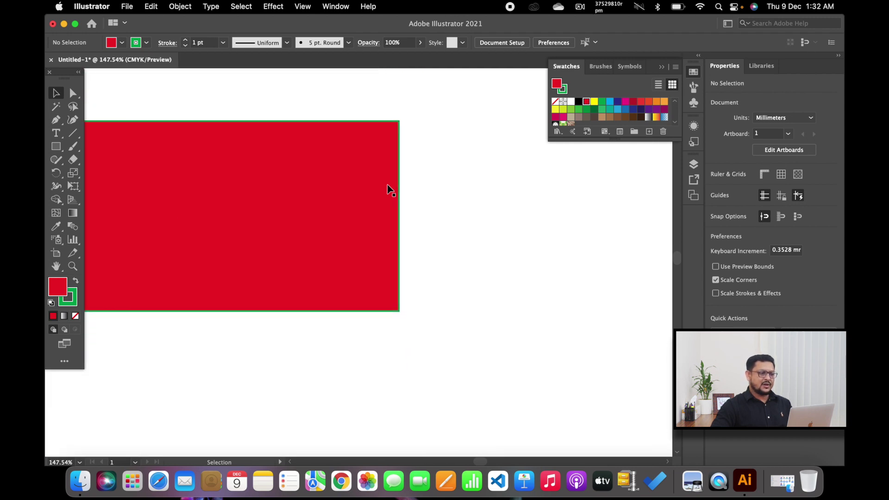
pyautogui.hscroll(-3, 389, 190)
pyautogui.hscroll(-2, 389, 190)
pyautogui.hscroll(-1, 389, 190)
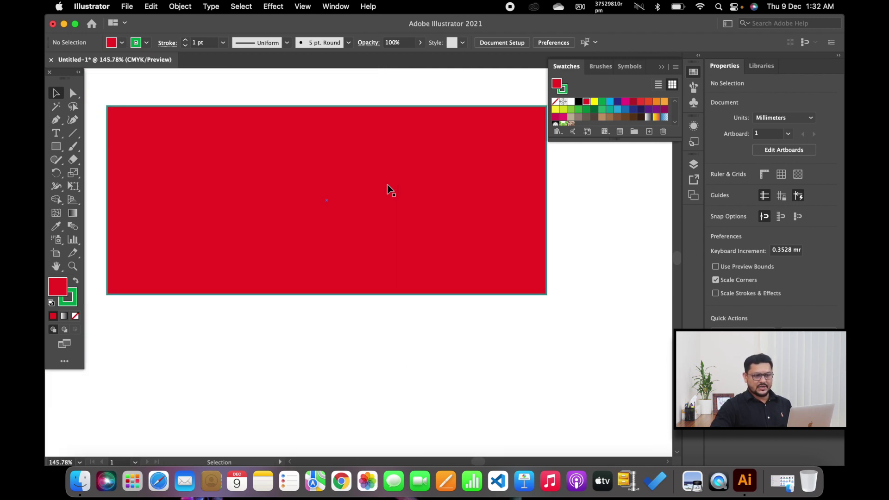
pyautogui.scroll(-2, 389, 190)
pyautogui.scroll(-1, 389, 189)
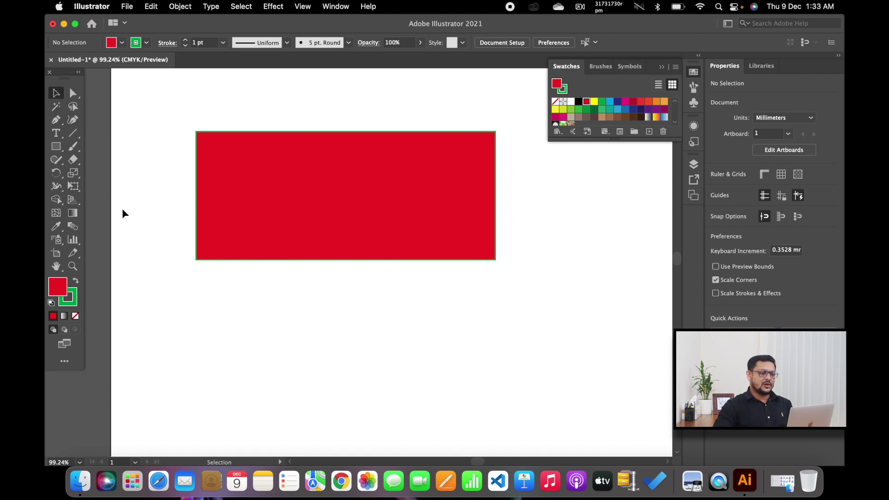
pyautogui.click(298, 197)
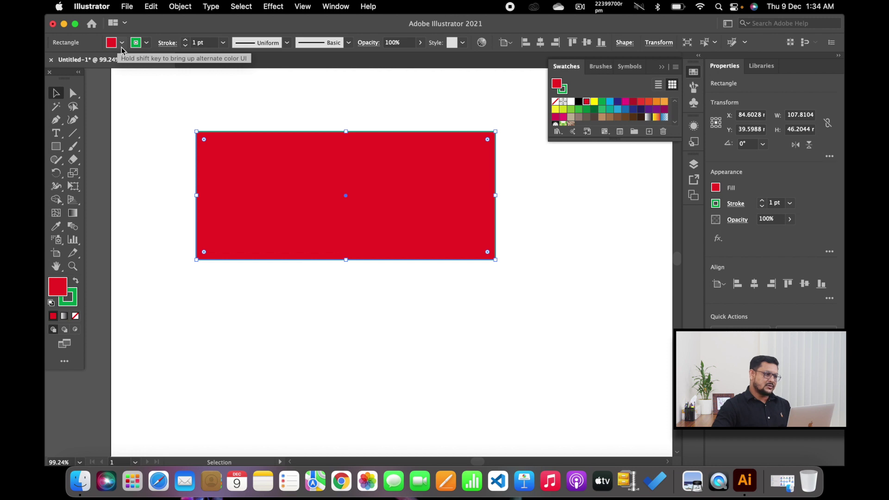
# Set the rectangle's fill to None, leaving only its green 1 pt outline, and deselect it
pyautogui.click(123, 44)
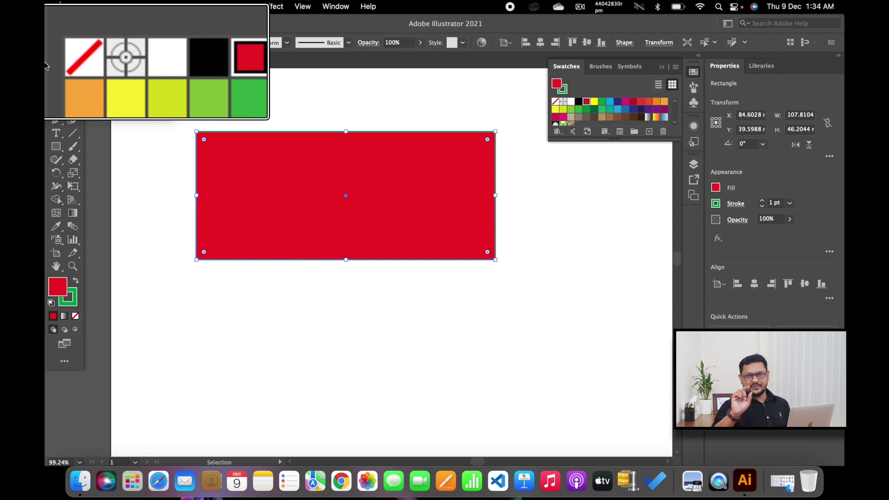
pyautogui.click(82, 64)
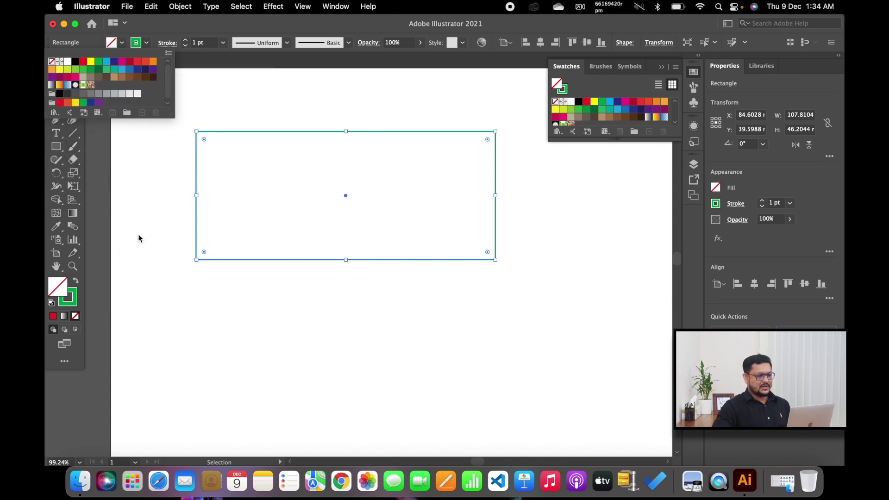
pyautogui.click(138, 234)
pyautogui.click(271, 320)
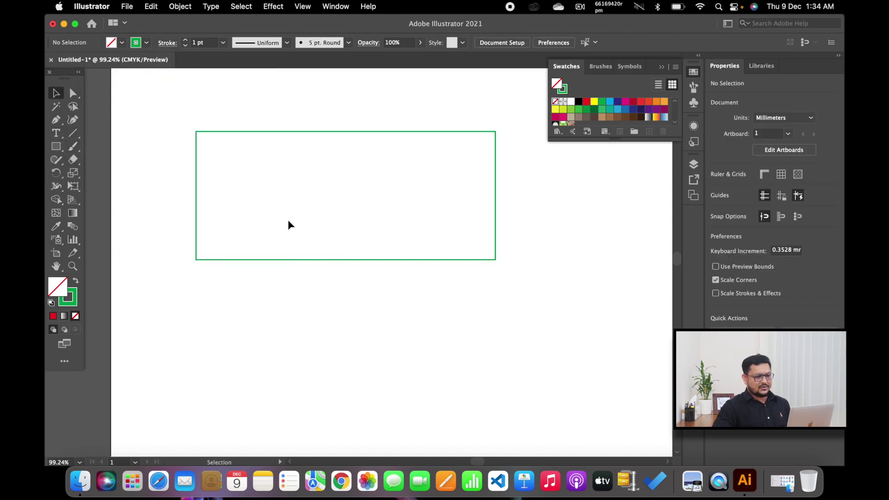
pyautogui.scroll(-1, 294, 221)
pyautogui.scroll(-2, 295, 221)
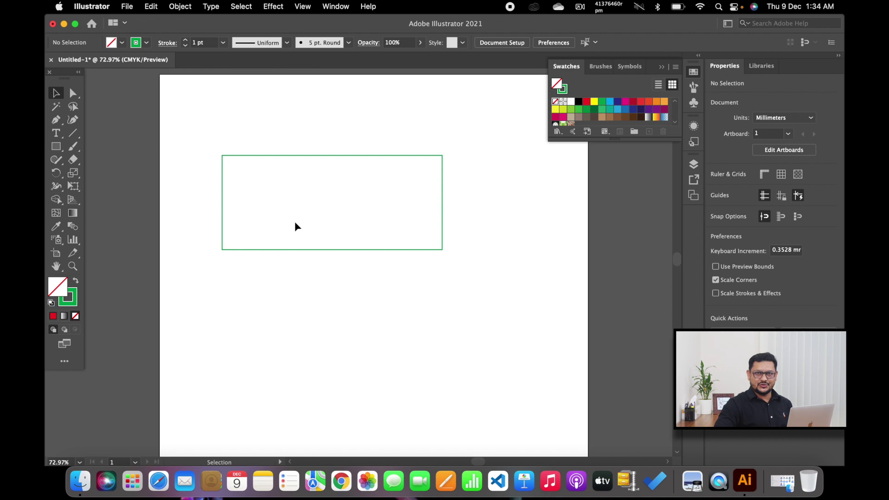
pyautogui.hscroll(-3, 258, 181)
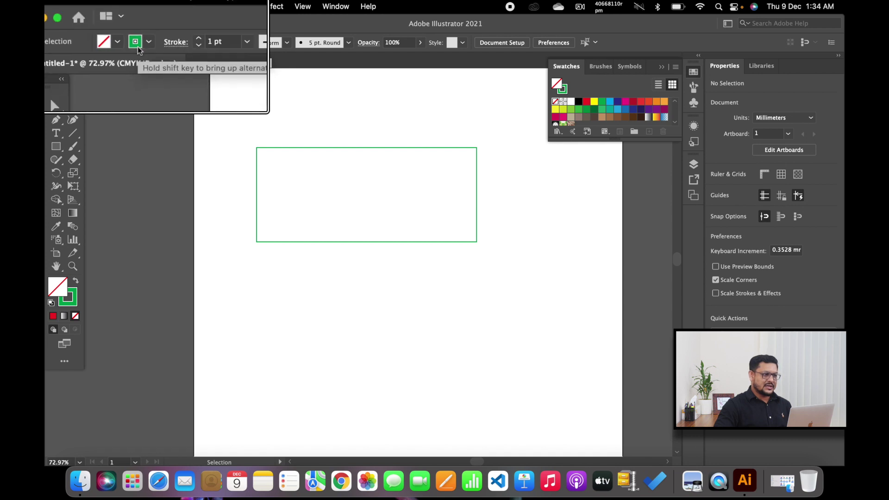
# Drag the outlined rectangle about 67 mm left past the artboard edge, then reselect it
pyautogui.moveTo(295, 149); pyautogui.dragTo(148, 146)
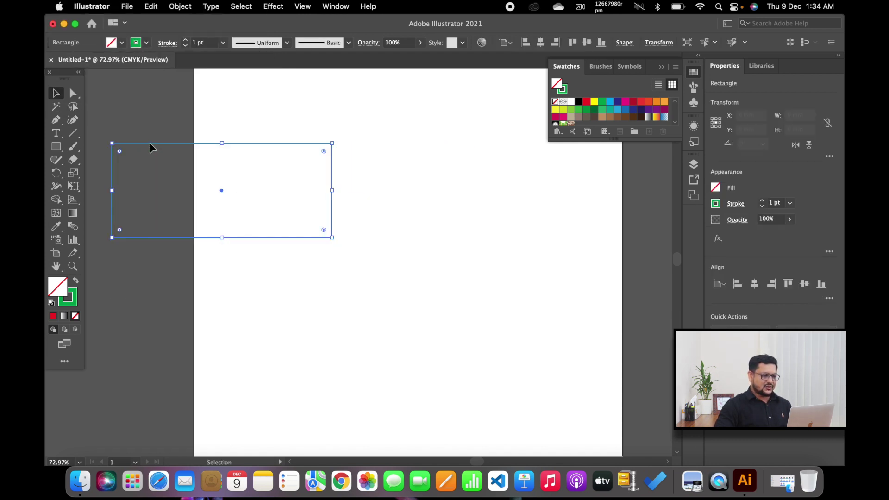
pyautogui.hscroll(-5, 150, 143)
pyautogui.click(138, 136)
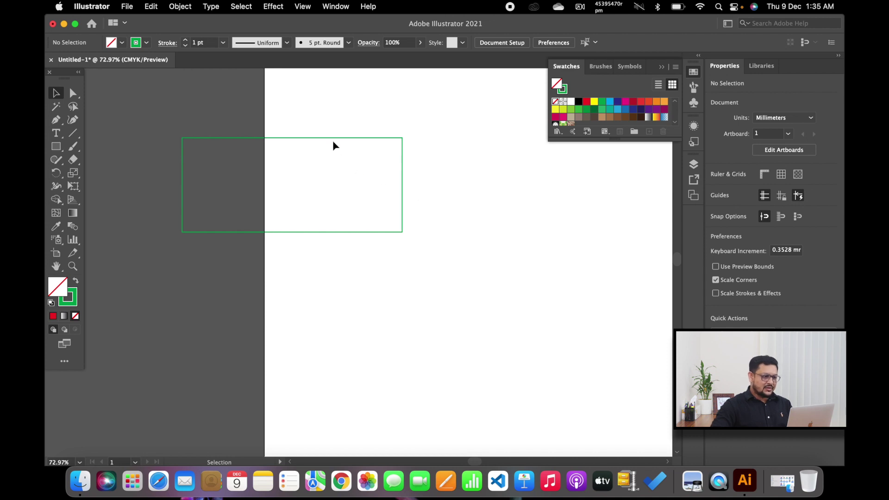
pyautogui.click(402, 172)
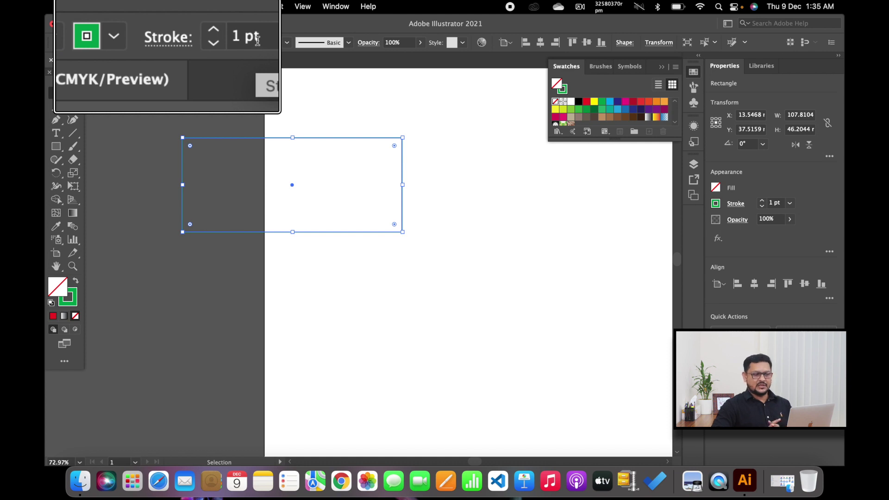
# Set the rectangle's stroke weight to 13 pt
pyautogui.click(212, 32)
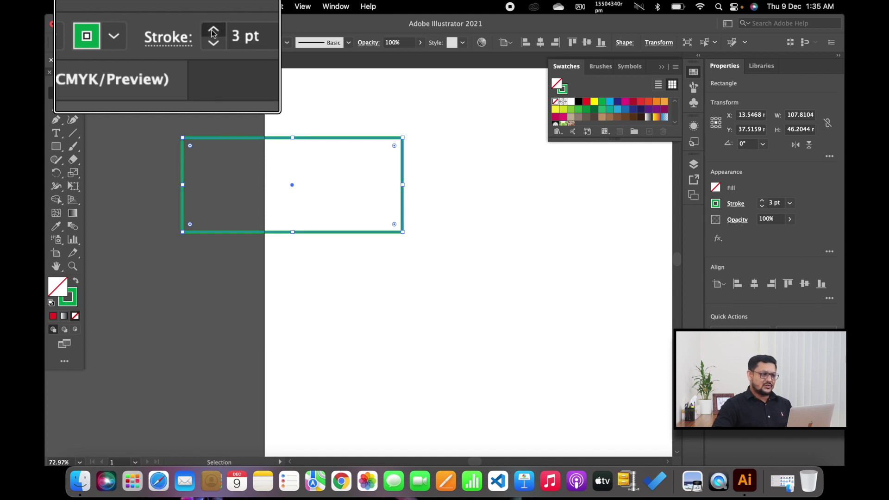
pyautogui.click(213, 31)
pyautogui.click(213, 31)
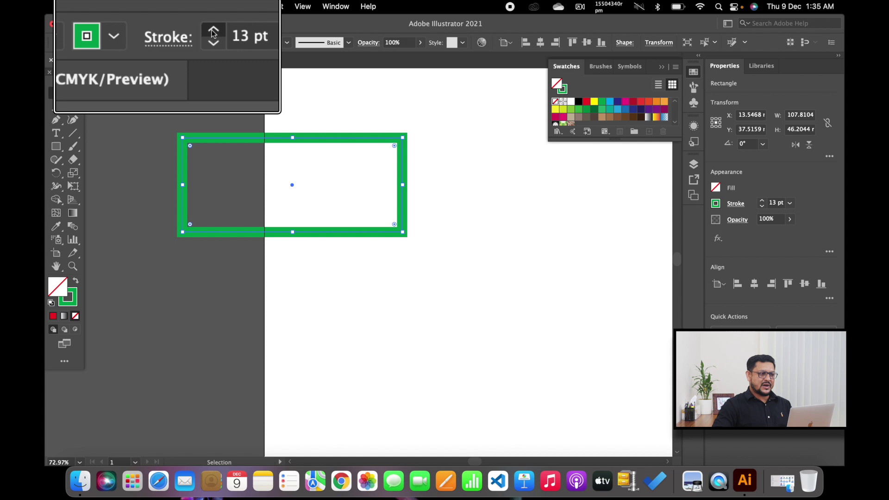
pyautogui.click(212, 31)
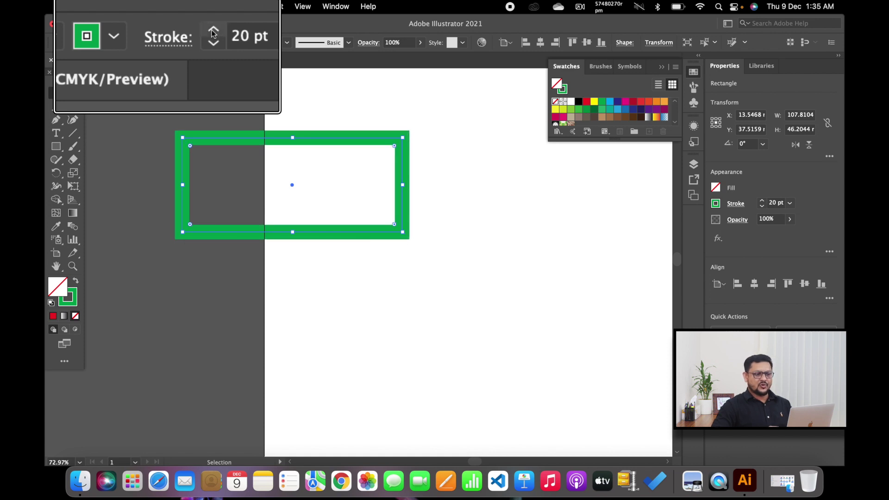
pyautogui.click(213, 42)
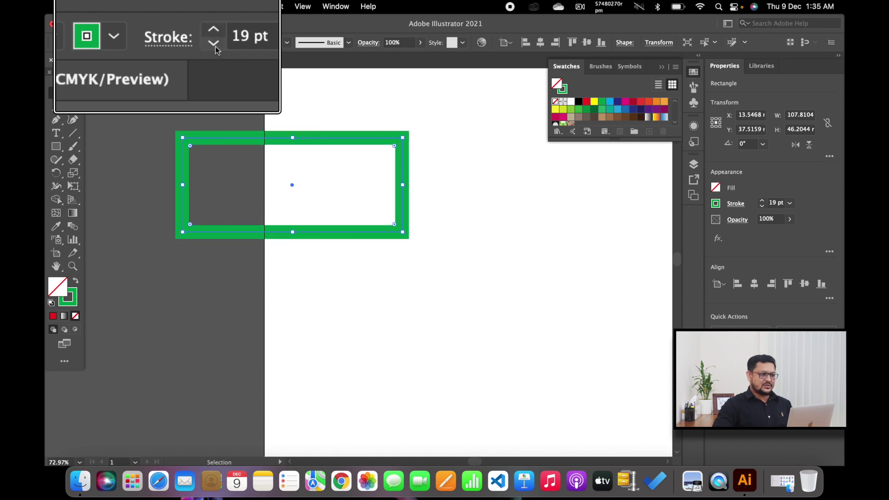
pyautogui.click(213, 42)
pyautogui.click(214, 43)
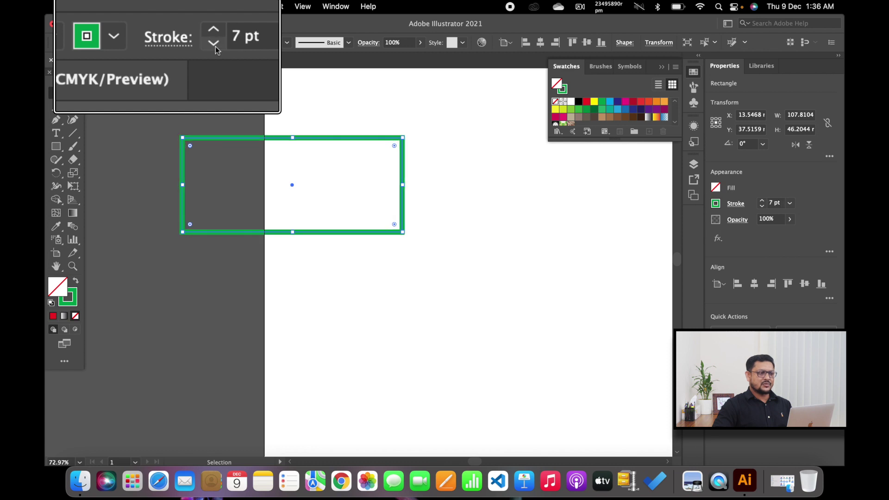
pyautogui.click(213, 30)
pyautogui.click(212, 30)
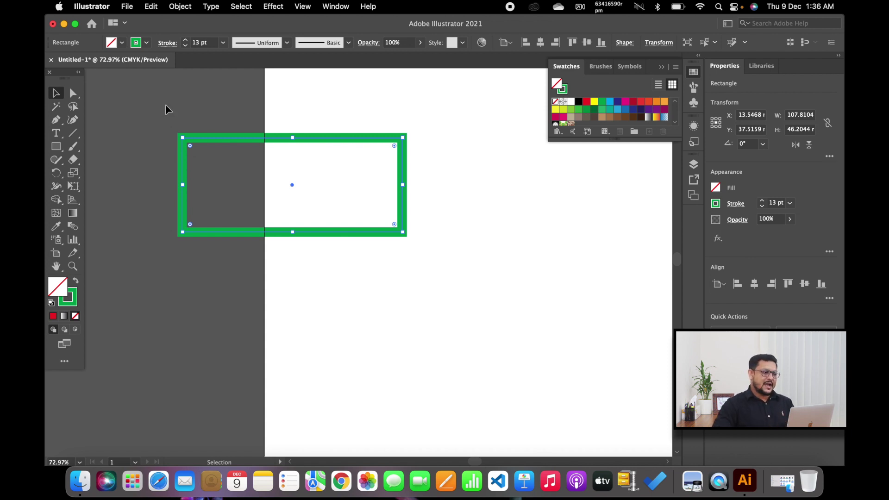
pyautogui.click(147, 44)
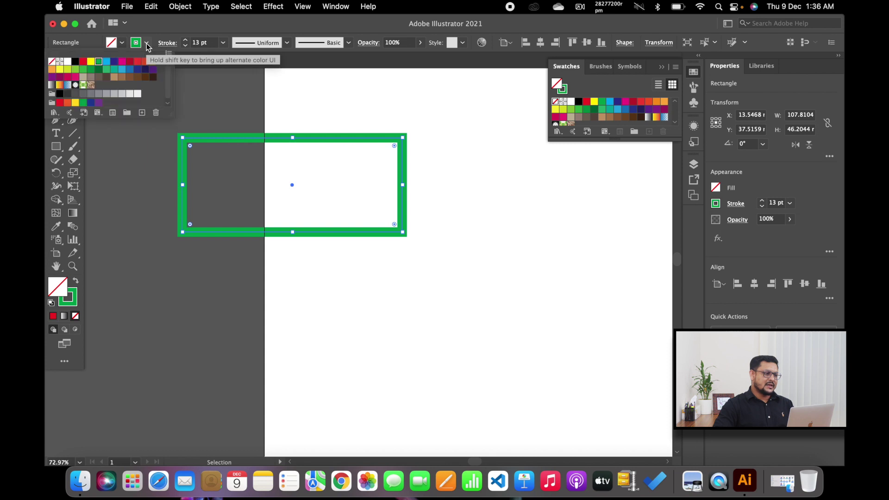
# Make the rectangle's 13 pt outline orange, after trying blue and red, and deselect it
pyautogui.click(107, 62)
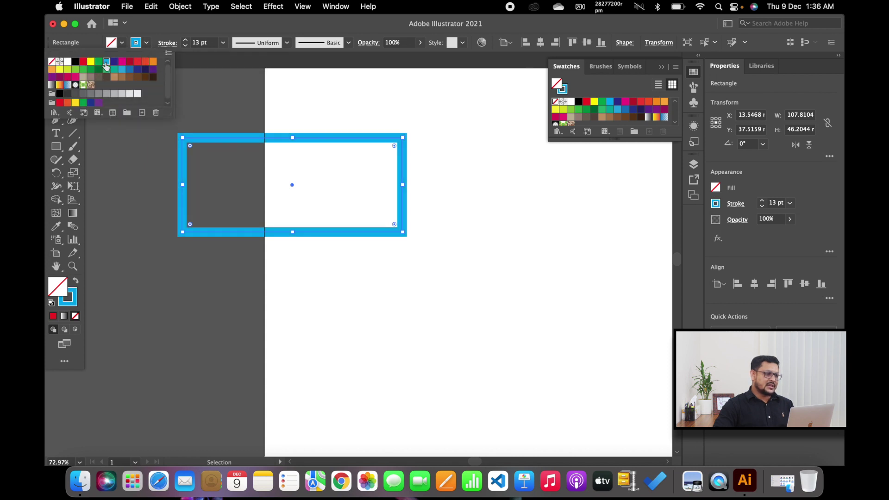
pyautogui.click(82, 62)
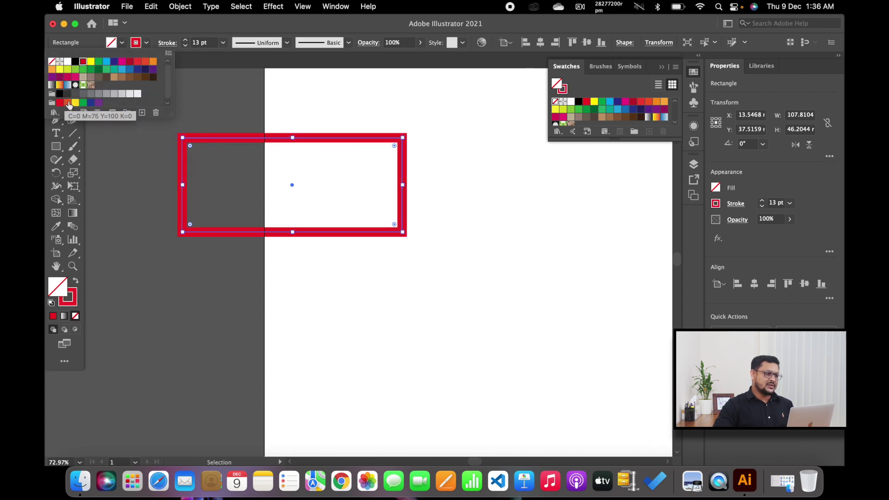
pyautogui.click(67, 103)
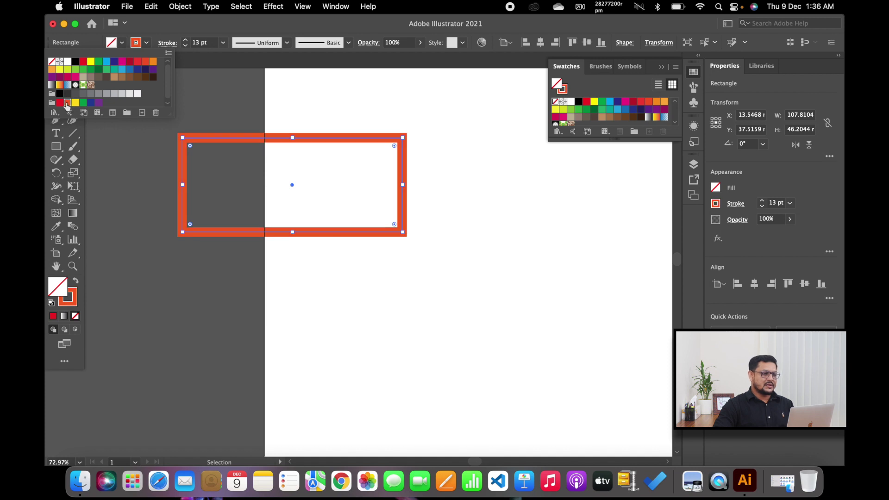
pyautogui.click(209, 107)
pyautogui.click(471, 238)
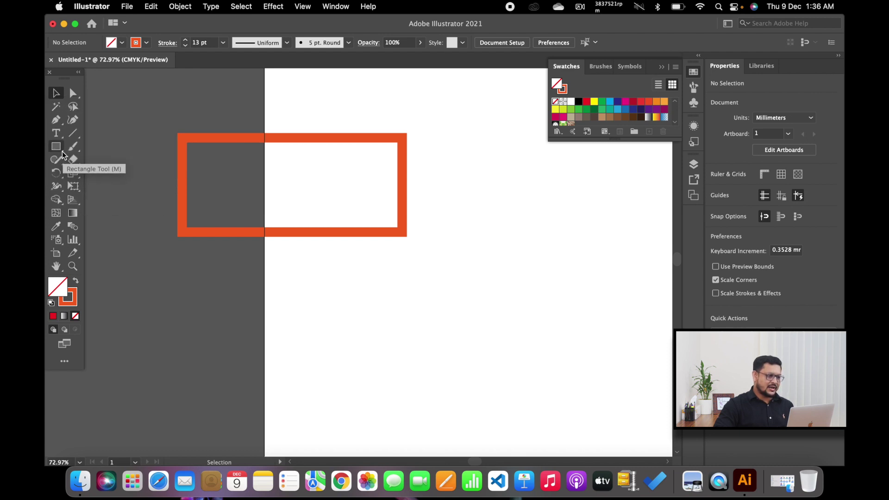
pyautogui.click(63, 151)
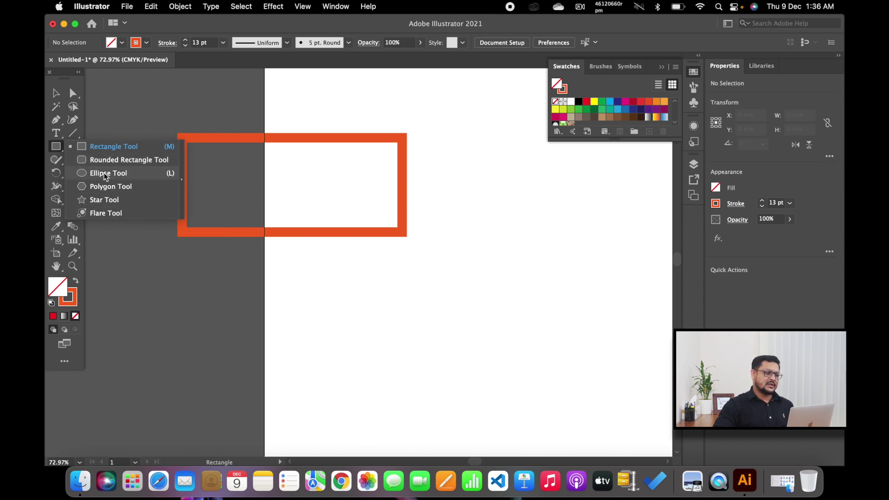
# Draw a wide flat oval with the Ellipse Tool
pyautogui.click(101, 175)
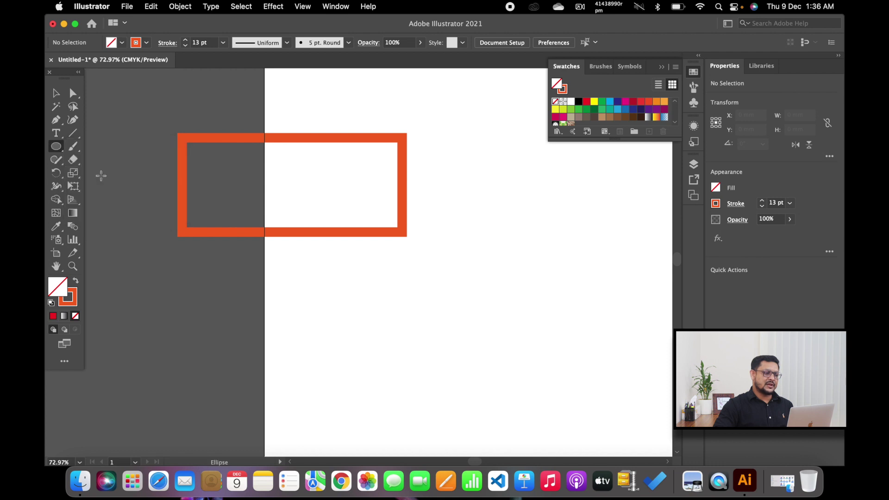
pyautogui.moveTo(450, 275); pyautogui.dragTo(553, 373)
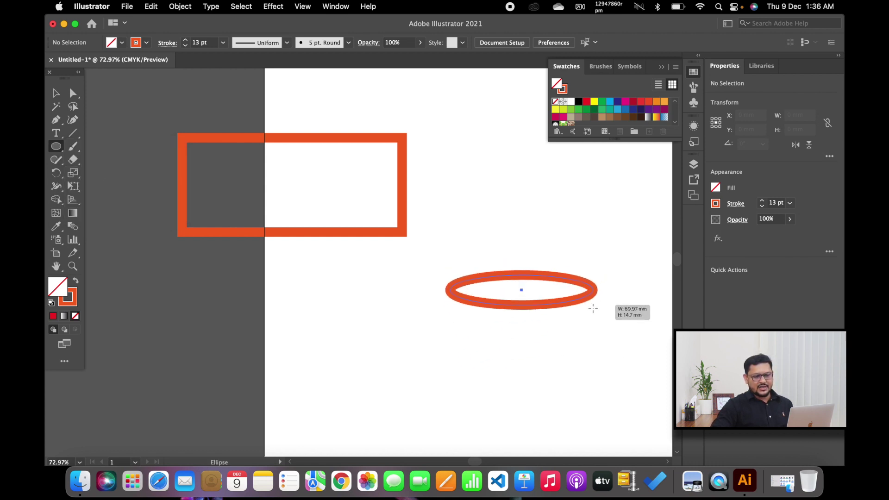
pyautogui.moveTo(553, 373); pyautogui.dragTo(595, 317)
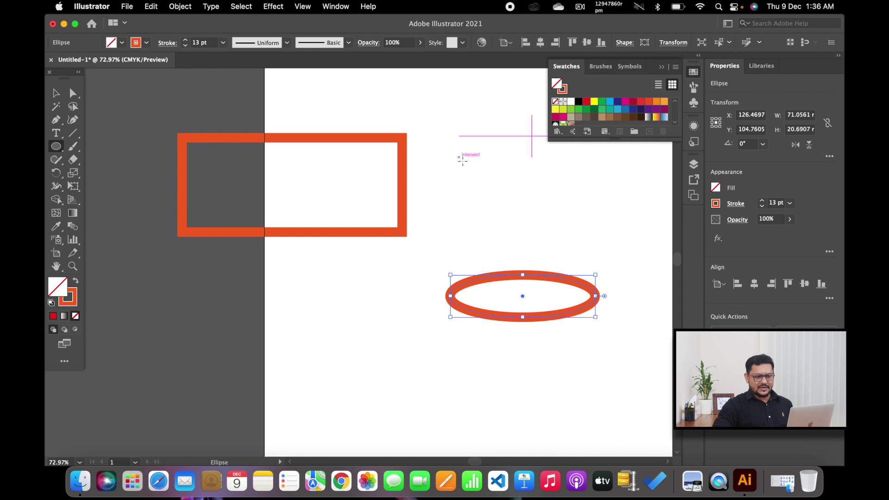
# Draw two circles, about 46.8 mm and 56.9 mm, then return to the Selection tool
pyautogui.moveTo(457, 155); pyautogui.dragTo(528, 225)
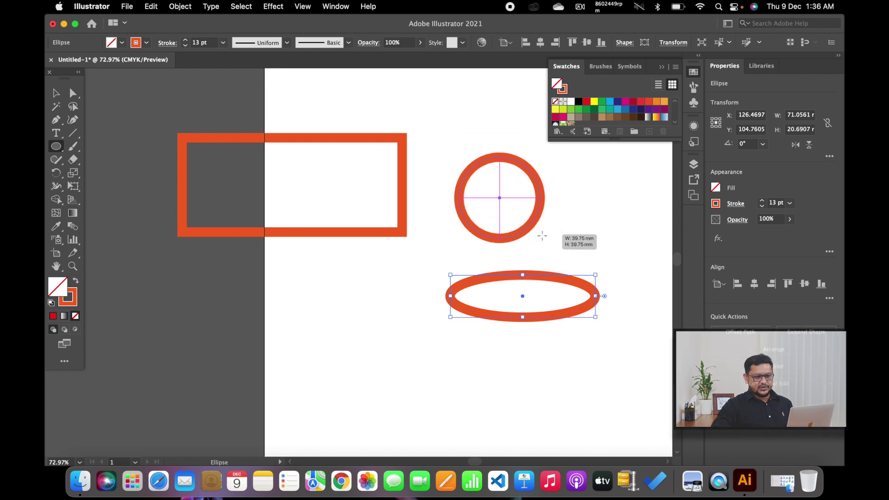
pyautogui.moveTo(528, 225); pyautogui.dragTo(554, 246)
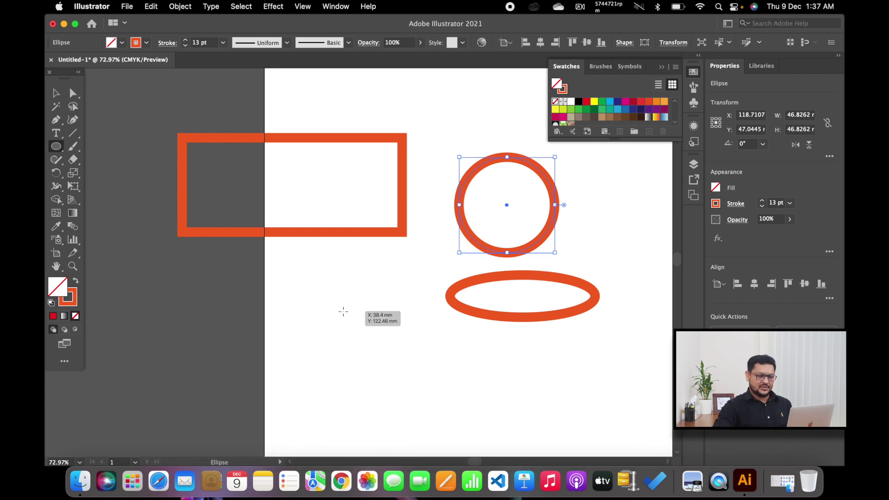
pyautogui.moveTo(343, 311); pyautogui.dragTo(459, 404)
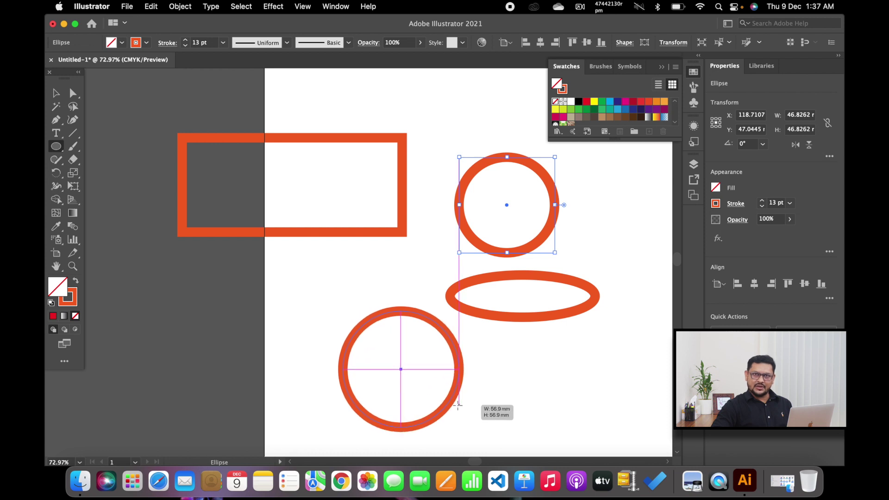
pyautogui.moveTo(458, 405); pyautogui.dragTo(458, 404)
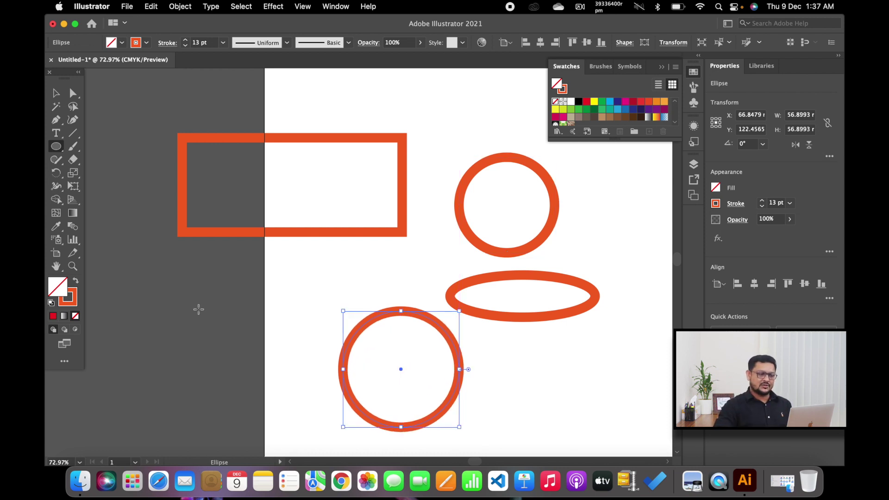
pyautogui.click(56, 92)
pyautogui.click(245, 307)
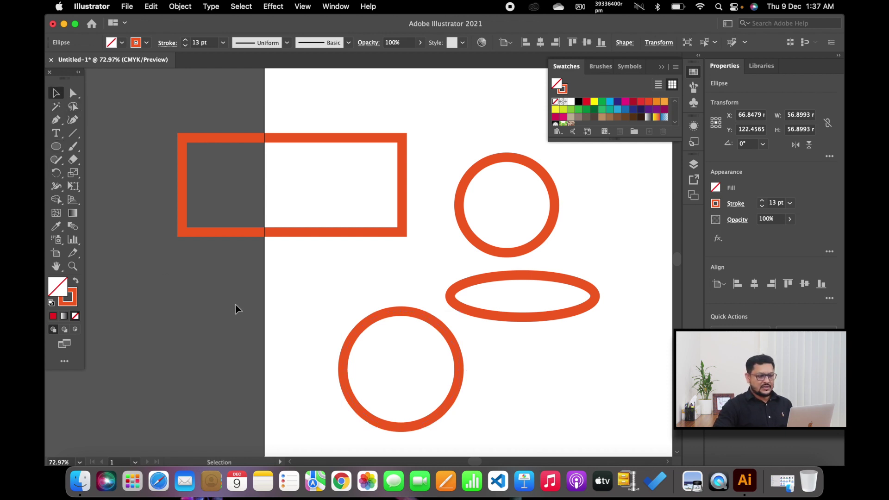
# Move the lower circle up beside the oval below the rectangle, then select the top-right circle
pyautogui.moveTo(379, 318); pyautogui.dragTo(302, 280)
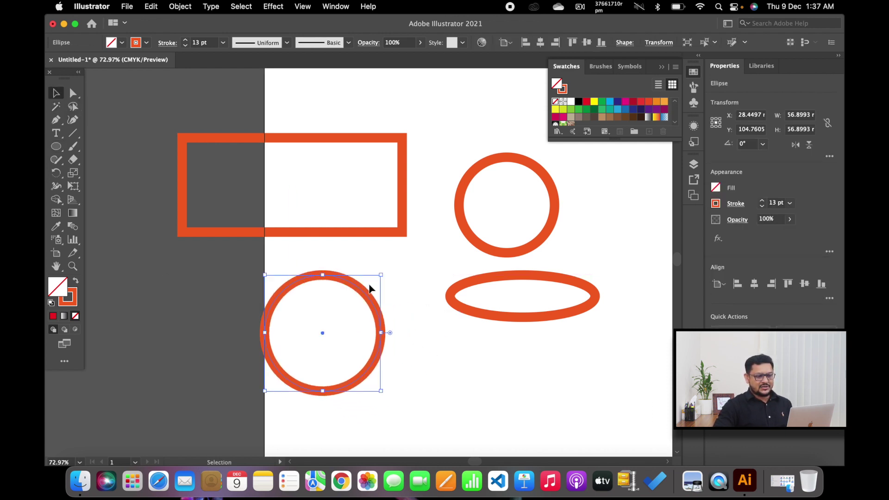
pyautogui.moveTo(369, 288); pyautogui.dragTo(391, 281)
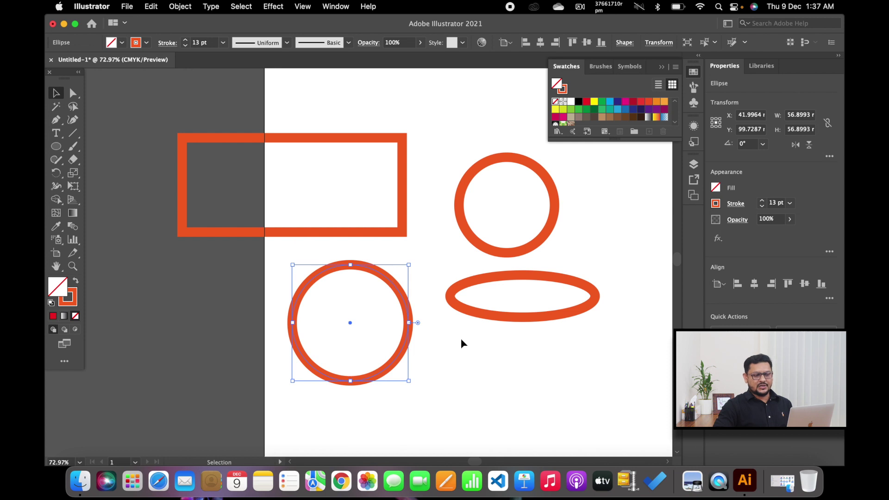
pyautogui.click(474, 290)
pyautogui.click(480, 284)
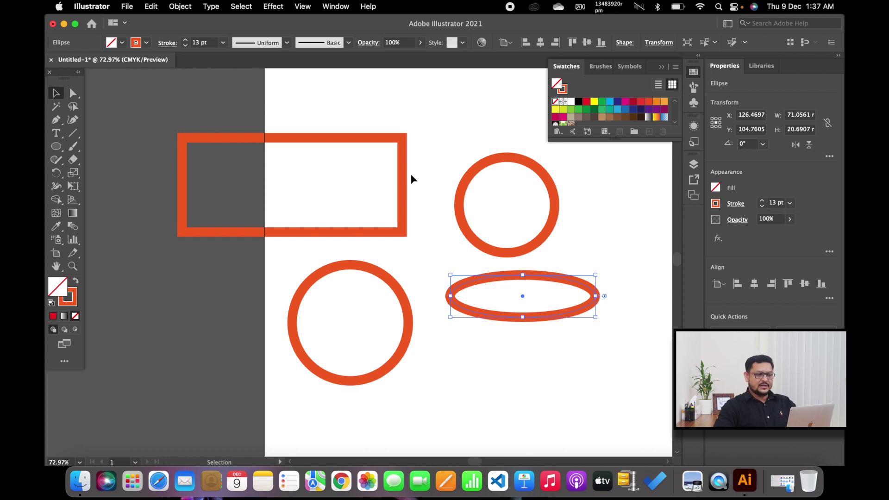
pyautogui.click(454, 134)
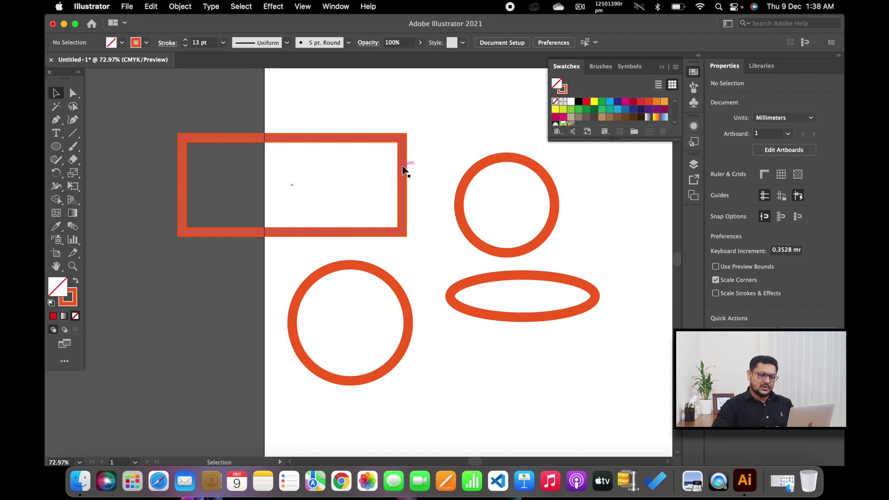
pyautogui.click(462, 190)
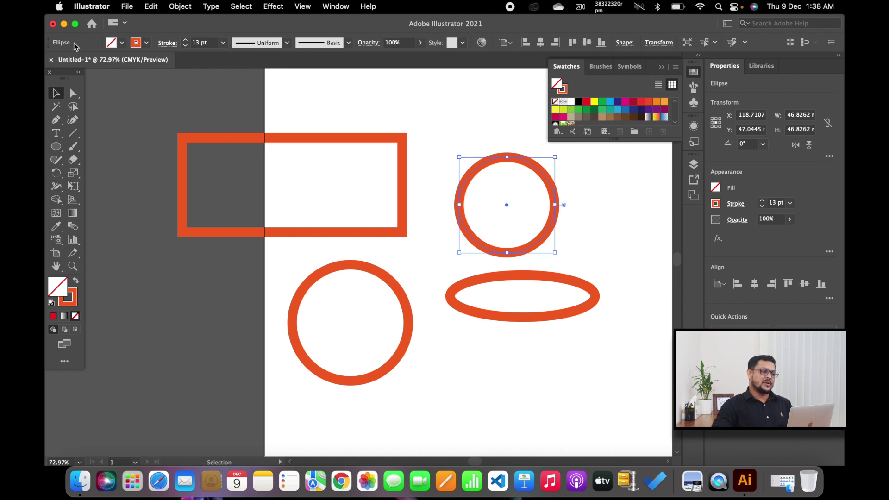
pyautogui.click(121, 44)
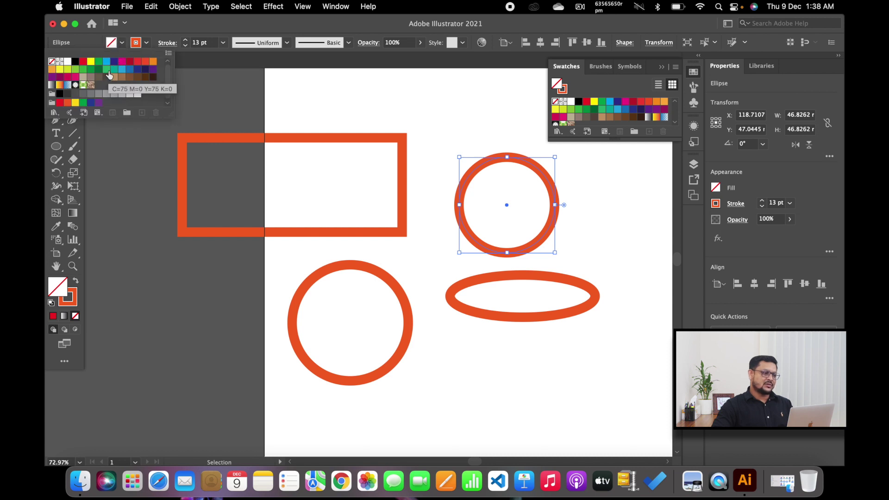
# Fill the smaller circle with light blue and change its outline to green, then deselect
pyautogui.click(107, 62)
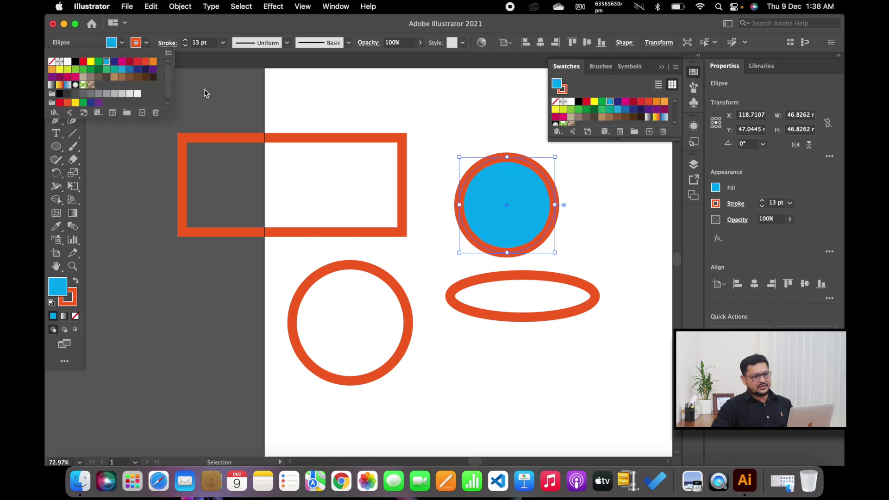
pyautogui.click(147, 45)
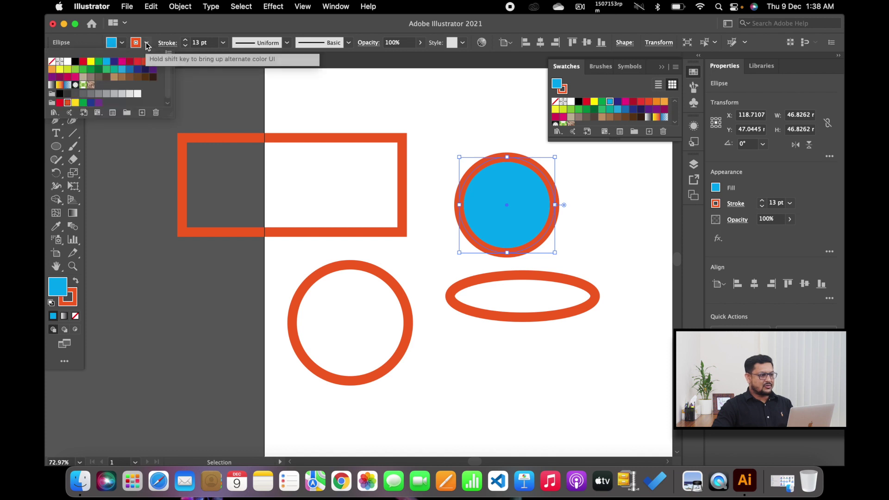
pyautogui.click(83, 103)
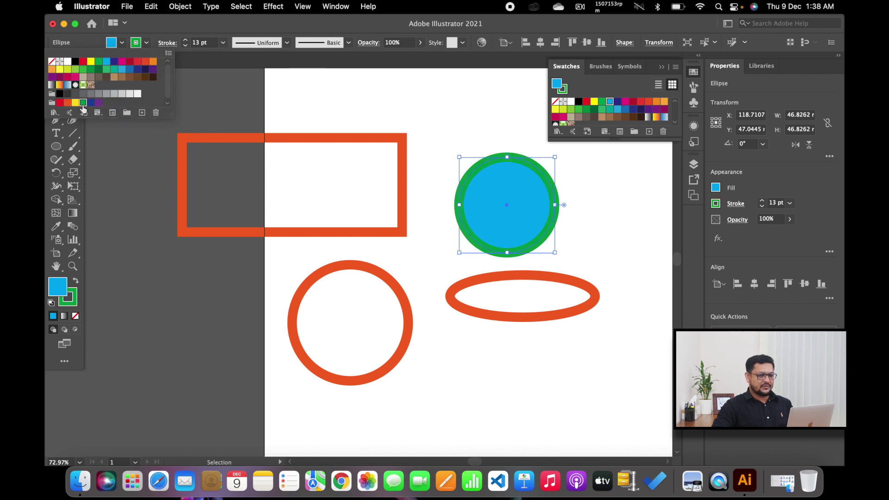
pyautogui.click(218, 102)
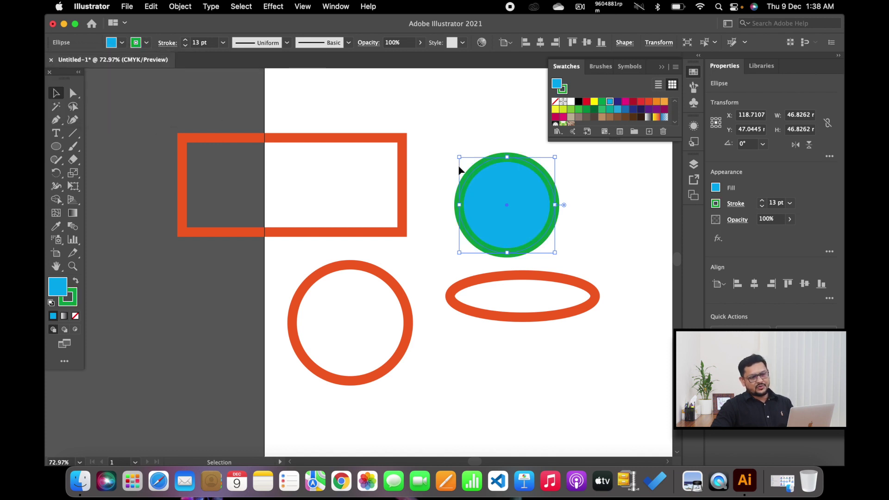
pyautogui.click(573, 207)
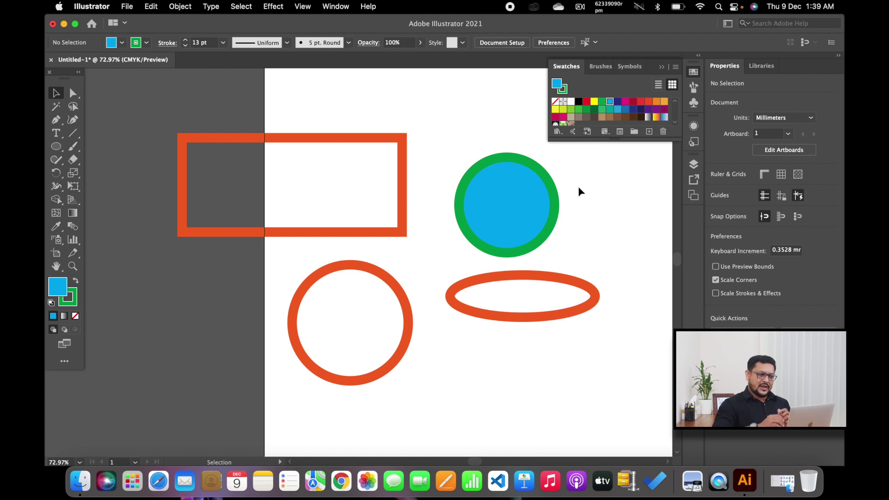
# Drag the Brushes panel out of the Swatches group so it floats alone
pyautogui.moveTo(172, 104); pyautogui.dragTo(580, 380)
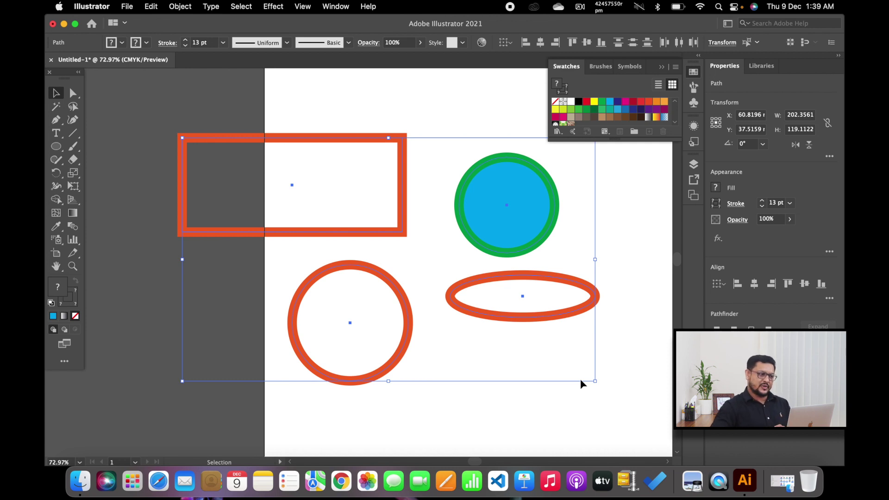
pyautogui.click(580, 378)
pyautogui.moveTo(600, 67); pyautogui.dragTo(496, 89)
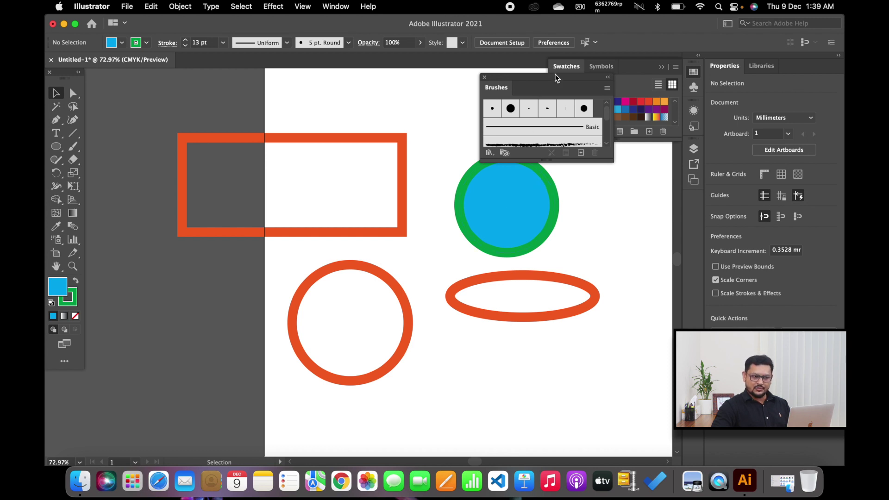
# Close the Brushes, Swatches, Properties and Libraries panels
pyautogui.moveTo(556, 78); pyautogui.dragTo(570, 172)
pyautogui.click(499, 175)
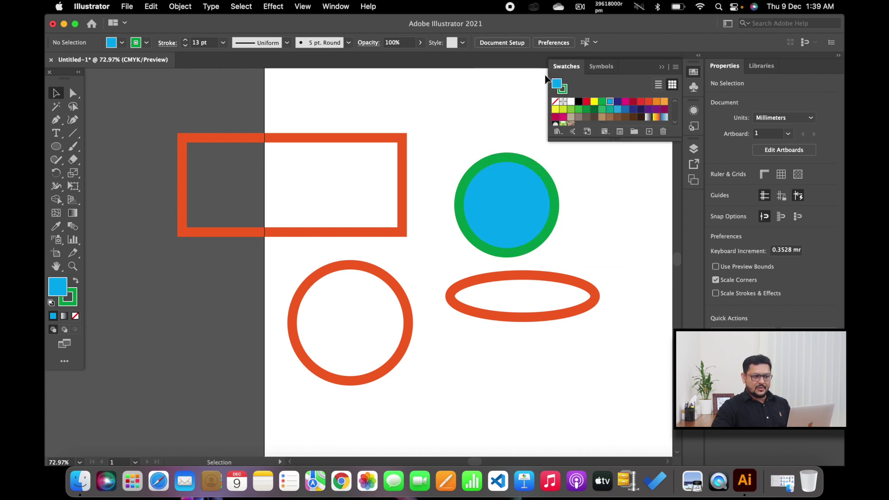
pyautogui.click(550, 61)
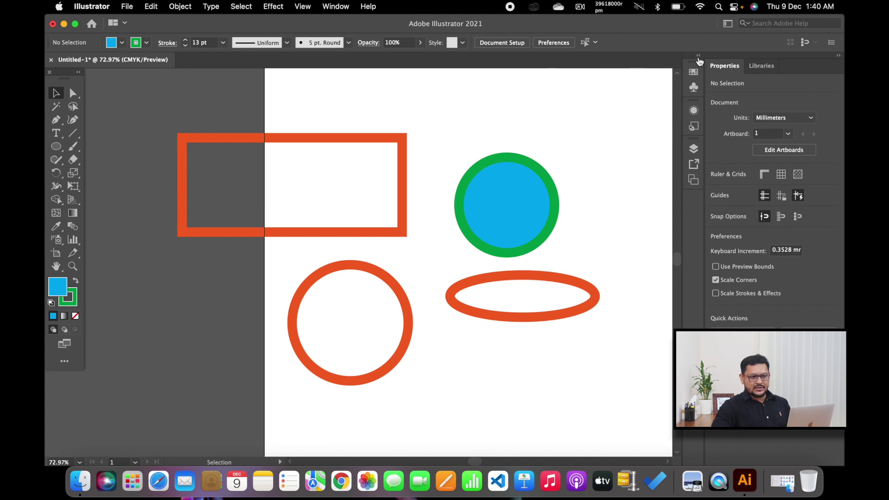
pyautogui.moveTo(725, 64); pyautogui.dragTo(582, 203)
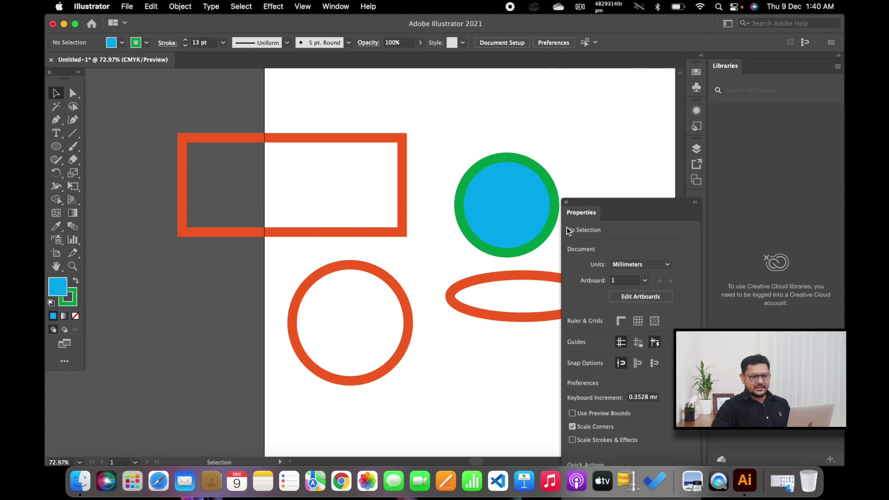
pyautogui.click(567, 206)
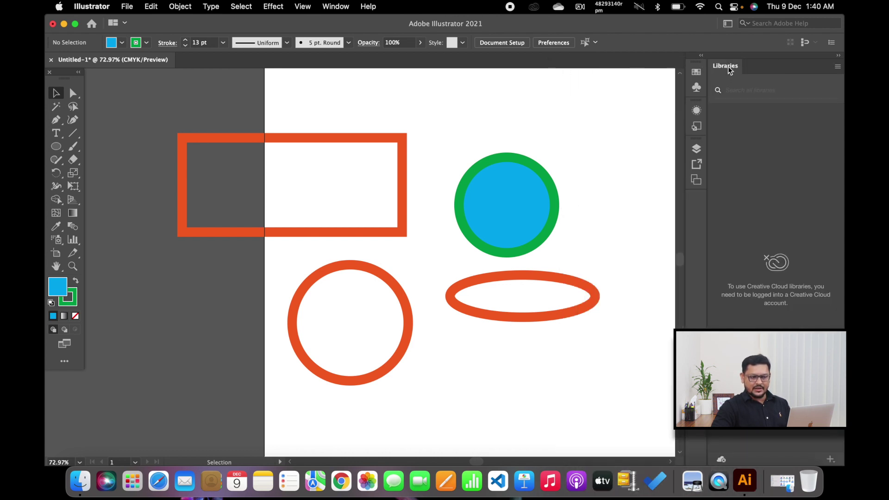
pyautogui.moveTo(724, 65); pyautogui.dragTo(460, 113)
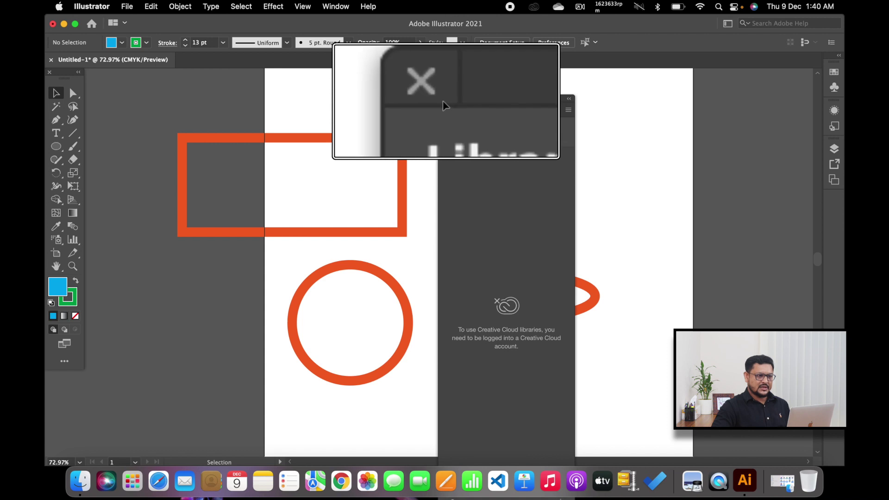
pyautogui.click(444, 99)
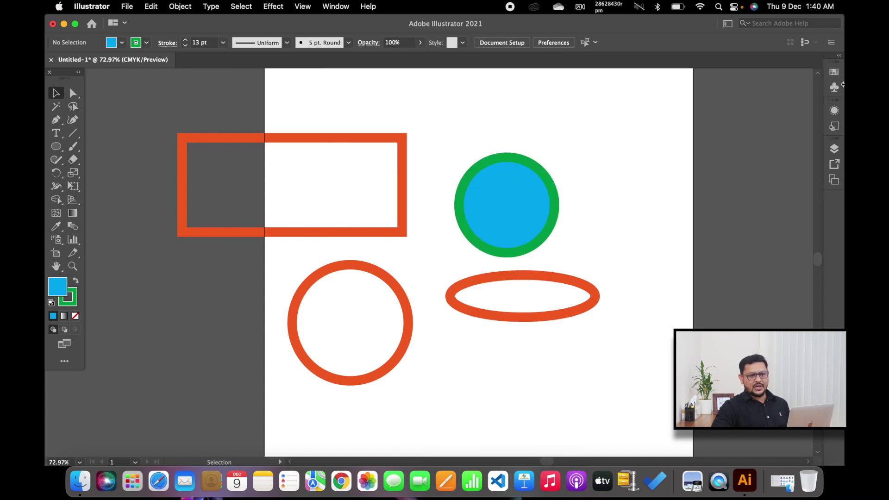
# Close the remaining docked panel groups and the tools panel
pyautogui.moveTo(834, 63); pyautogui.dragTo(607, 88)
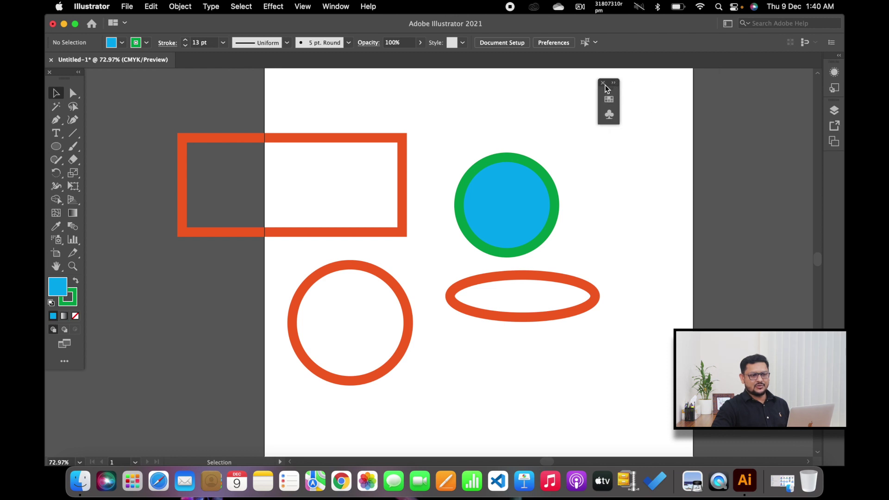
pyautogui.click(603, 83)
pyautogui.moveTo(833, 62); pyautogui.dragTo(653, 107)
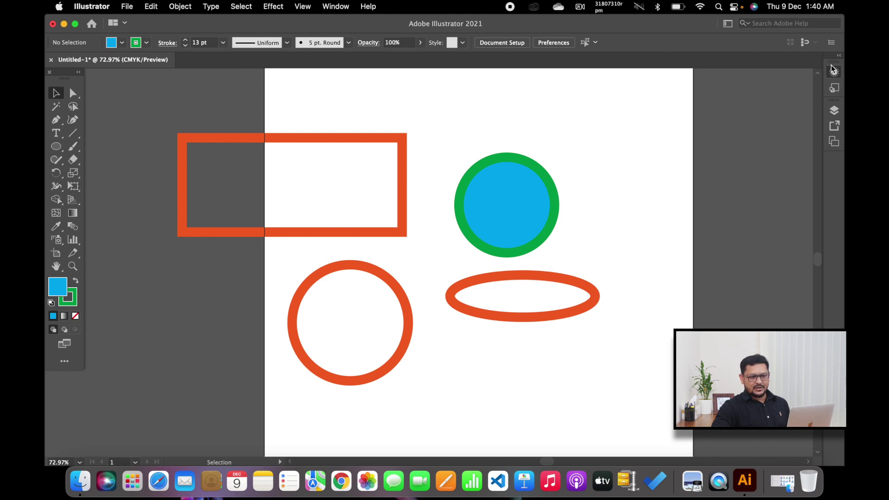
pyautogui.moveTo(645, 101)
pyautogui.mouseDown()
pyautogui.moveTo(745, 61)
pyautogui.moveTo(587, 86)
pyautogui.mouseUp()
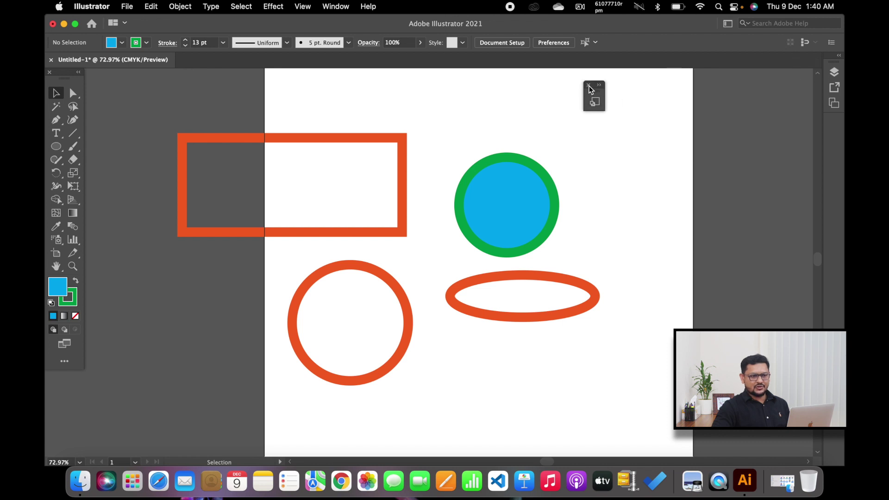
pyautogui.click(584, 84)
pyautogui.moveTo(835, 66); pyautogui.dragTo(543, 74)
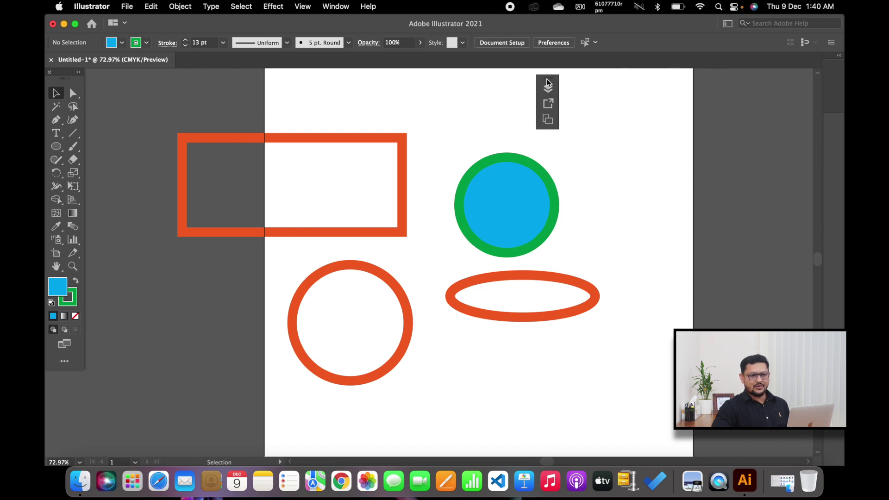
pyautogui.click(541, 74)
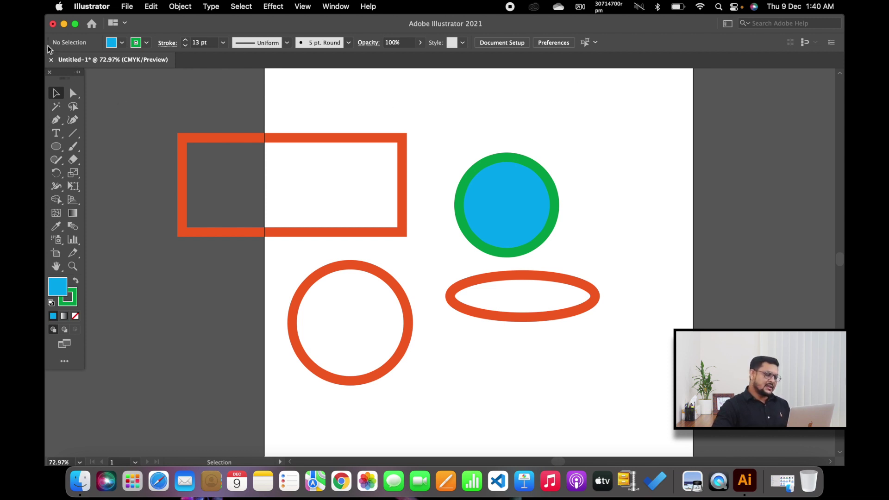
pyautogui.click(50, 72)
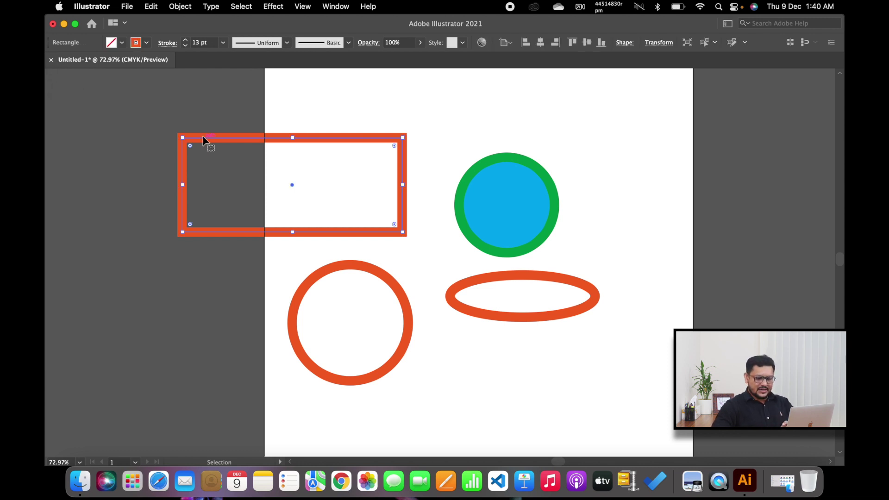
# Delete the orange rectangle, then select and delete all remaining shapes to empty the artboard
pyautogui.press('Delete')
pyautogui.press('super+a')
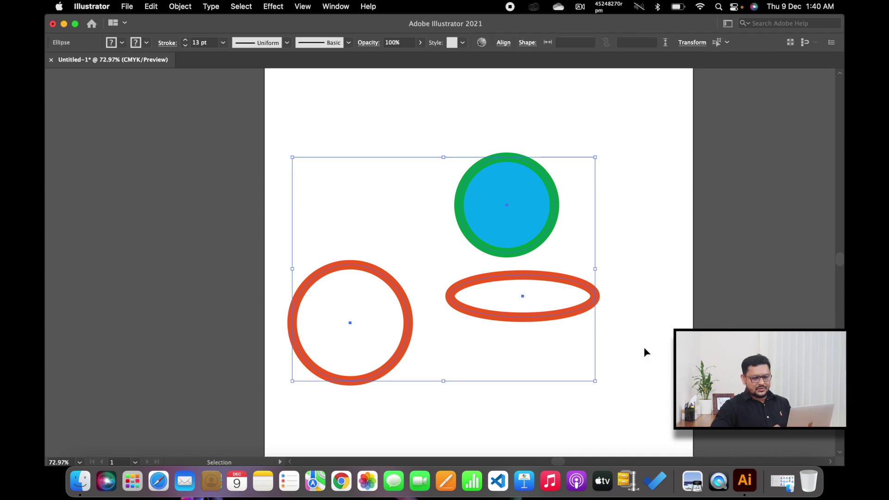
pyautogui.press('Delete')
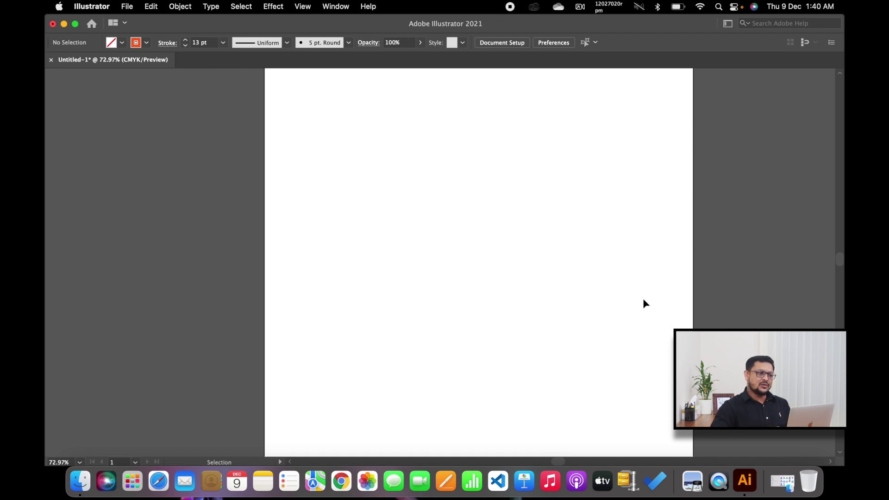
pyautogui.click(338, 7)
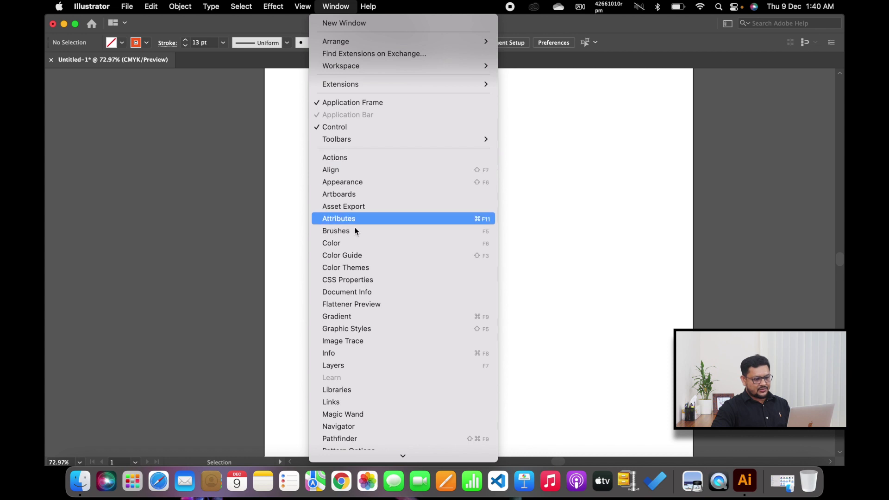
# Scroll through the Window menu's panel list to find the Toolbars options
pyautogui.scroll(-5, 368, 305)
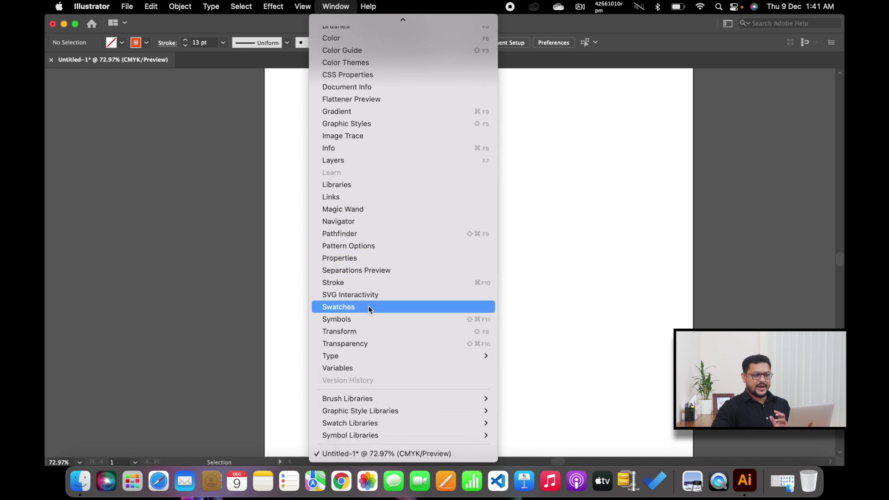
pyautogui.scroll(5, 367, 305)
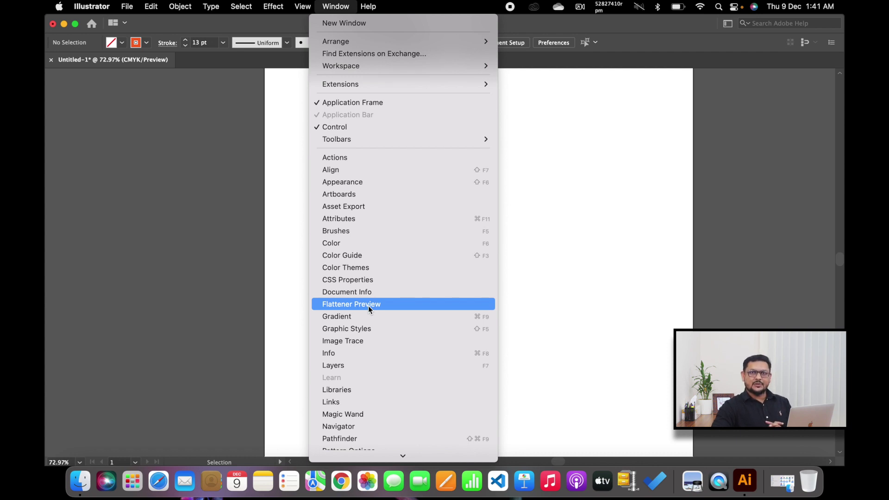
pyautogui.moveTo(337, 139)
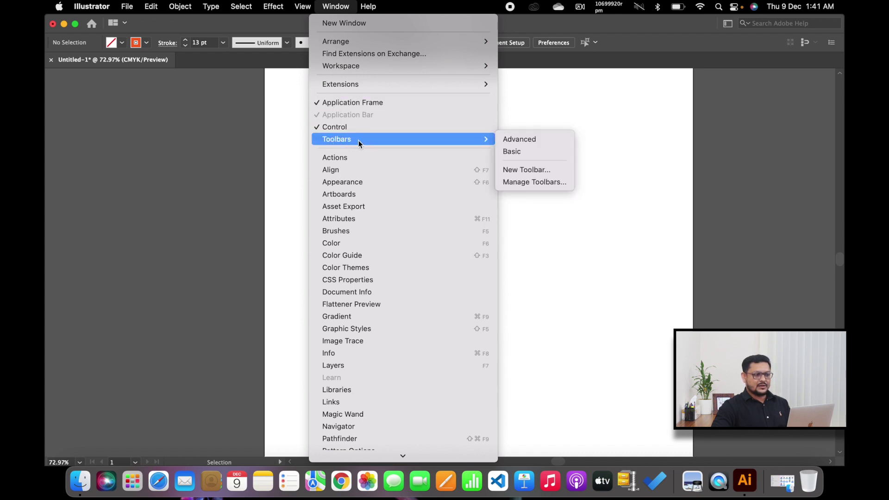
# Choose the Advanced toolbar and hide the Control bar above the document
pyautogui.click(528, 141)
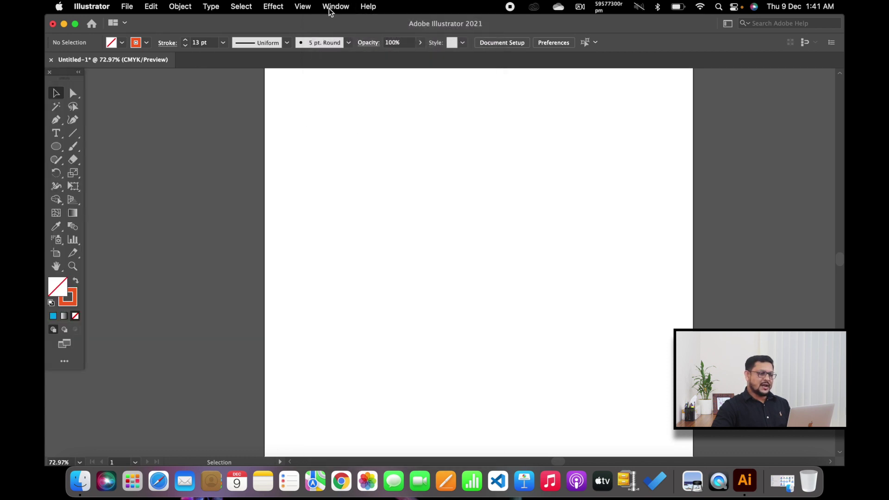
pyautogui.click(330, 7)
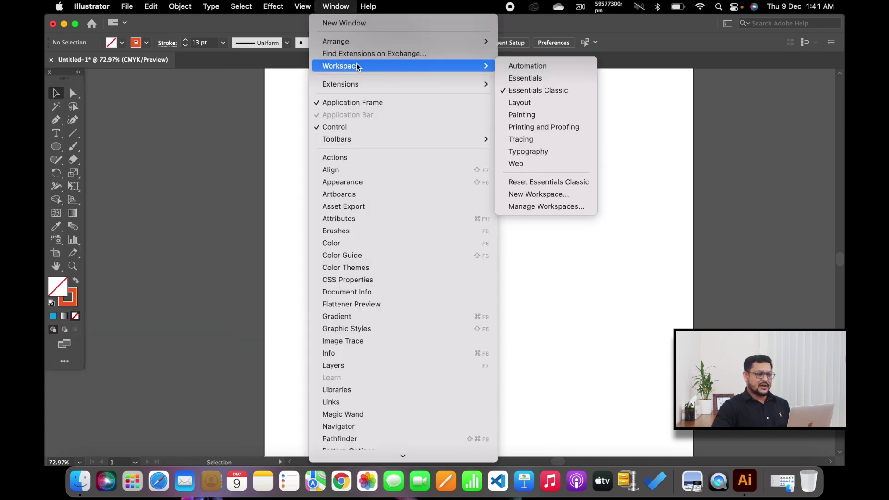
pyautogui.click(334, 128)
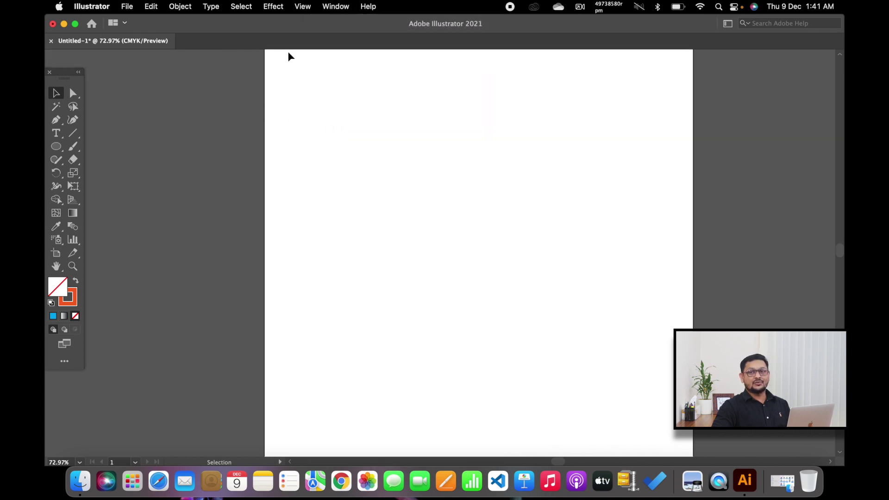
pyautogui.click(336, 7)
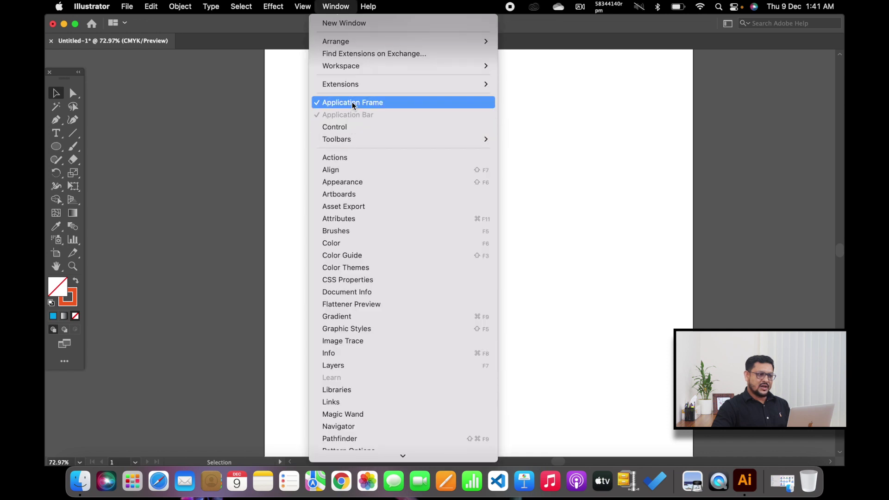
pyautogui.click(176, 55)
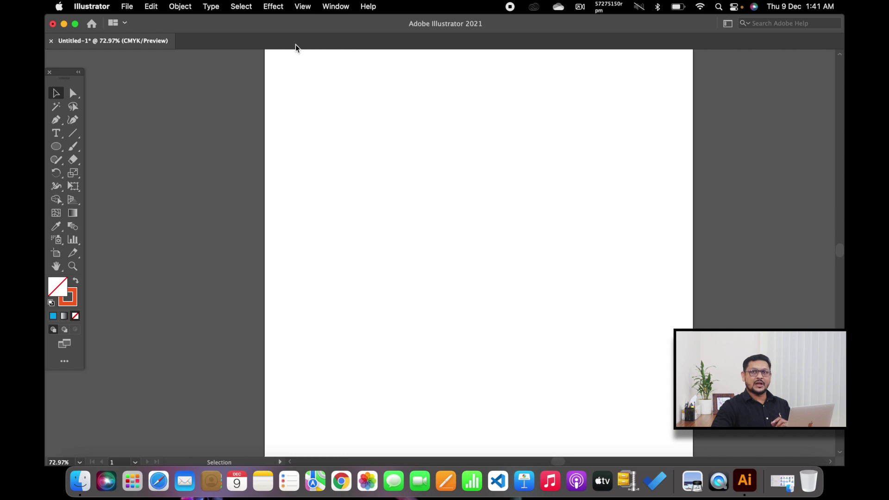
# Turn the Control bar back on and keep the Advanced toolbar selected
pyautogui.click(330, 8)
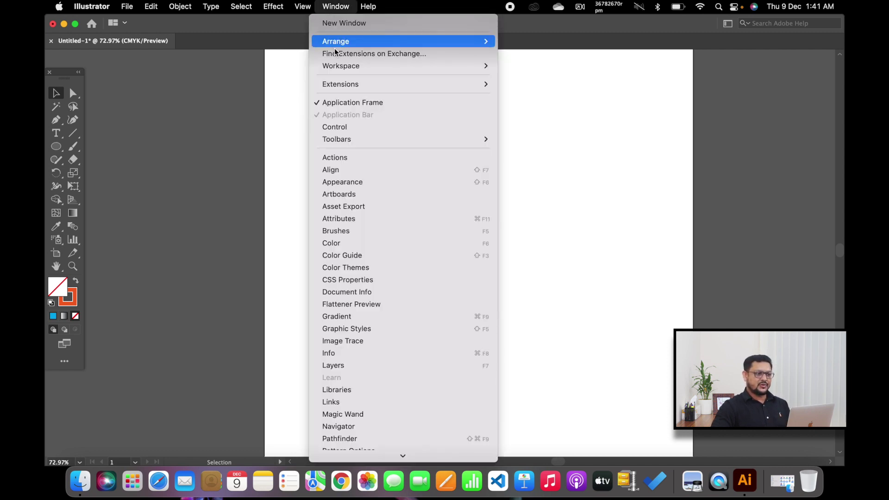
pyautogui.click(340, 127)
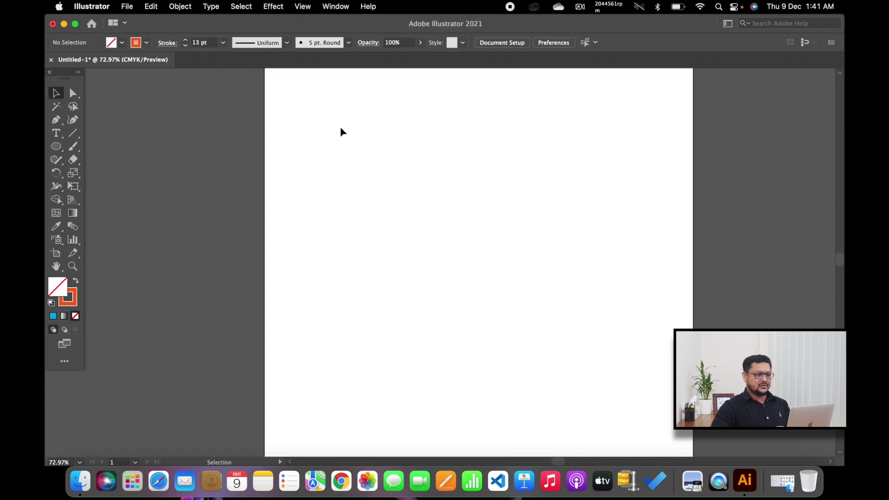
pyautogui.click(329, 9)
pyautogui.moveTo(337, 139)
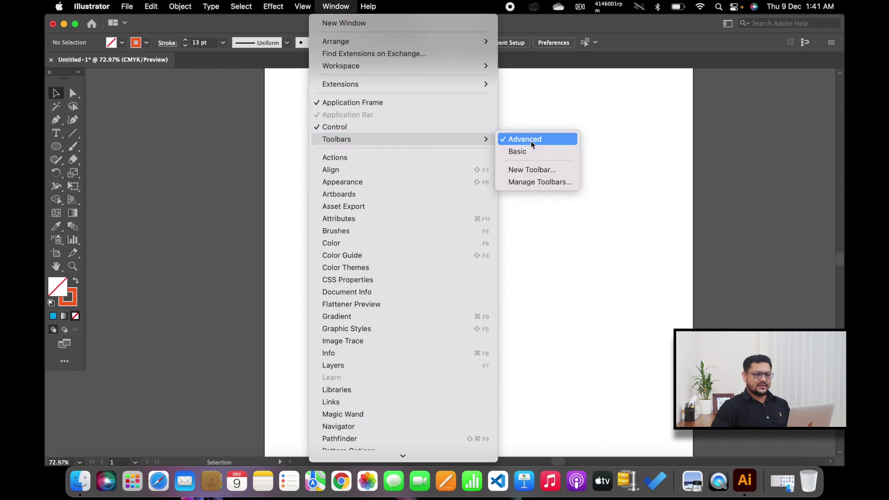
pyautogui.click(511, 140)
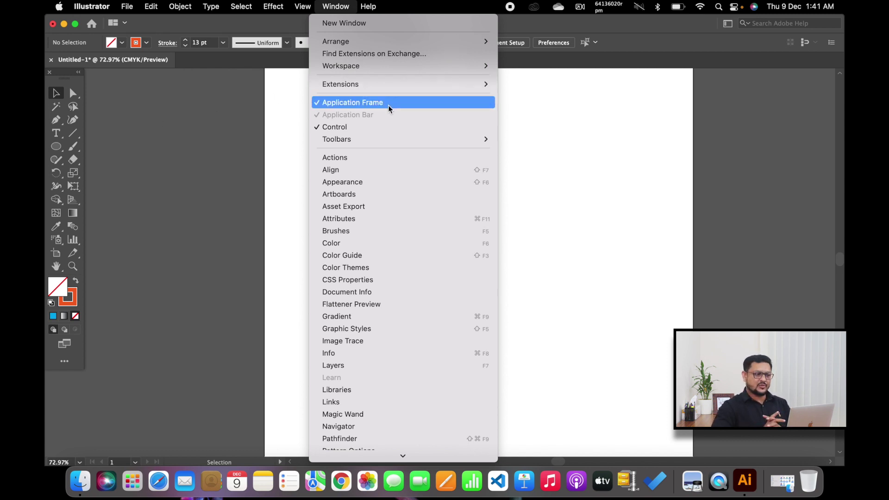
# Open the Color panel and the Layers panel from the Window menu
pyautogui.click(341, 244)
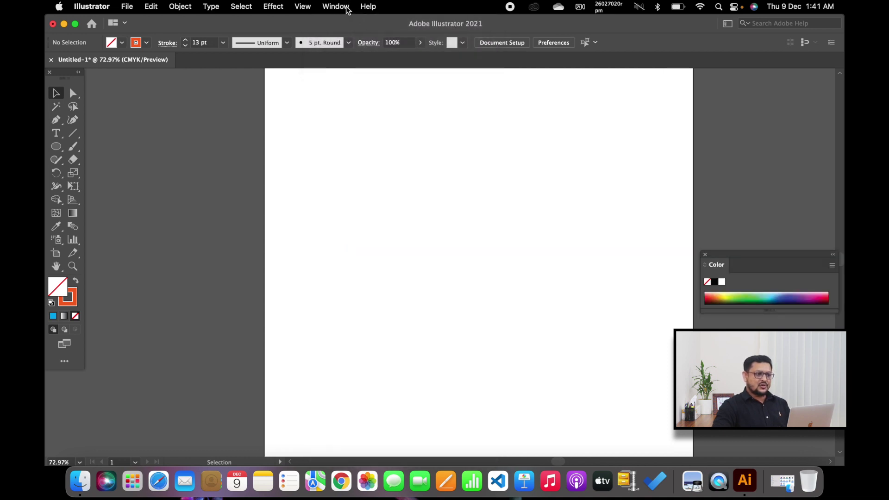
pyautogui.click(341, 7)
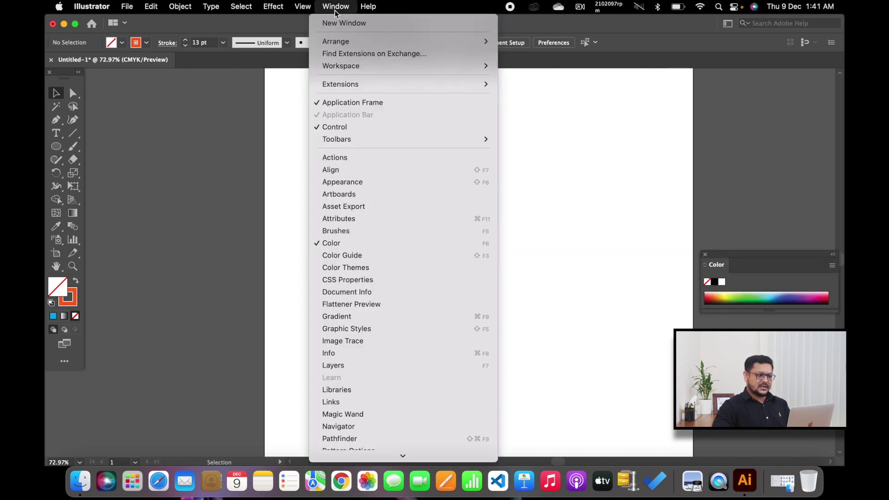
pyautogui.scroll(-5, 354, 232)
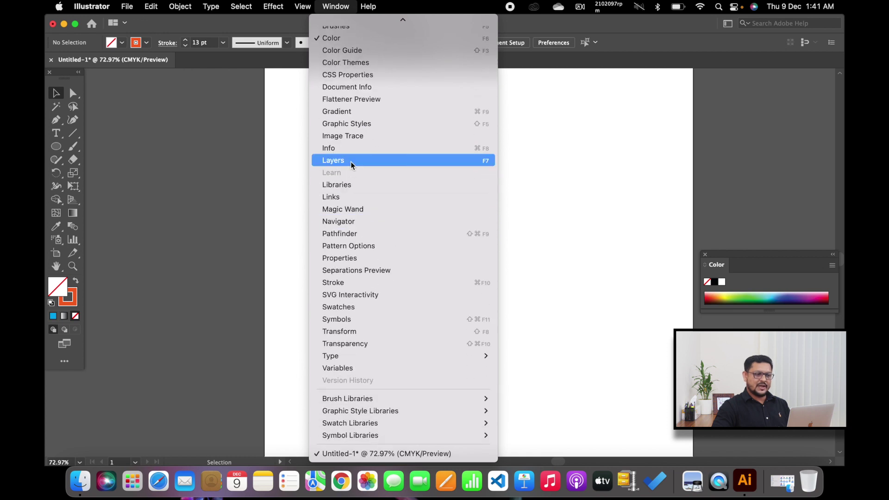
pyautogui.click(351, 160)
# Split Asset Export into its own panel and dock Layers at the top right
pyautogui.moveTo(444, 82); pyautogui.dragTo(702, 134)
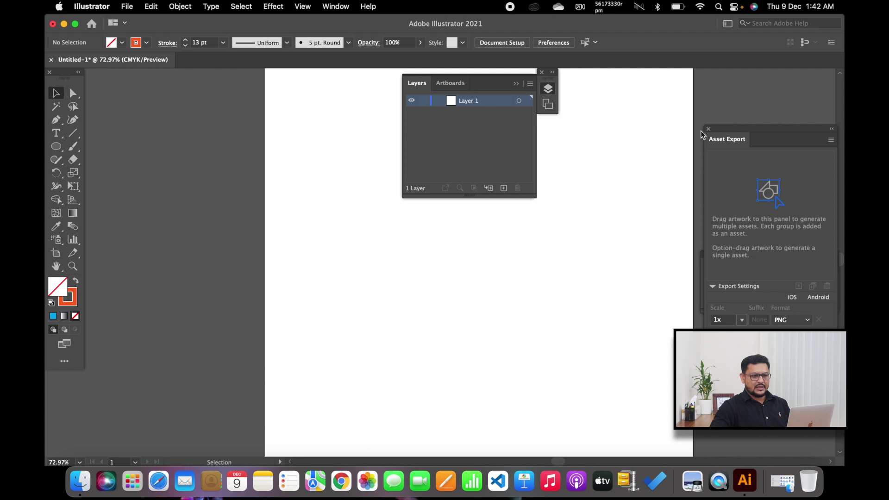
pyautogui.moveTo(504, 79); pyautogui.dragTo(798, 54)
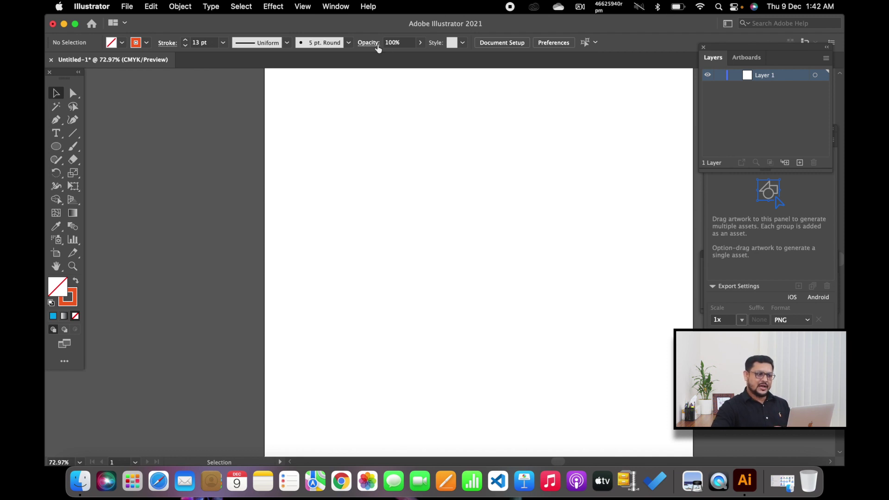
pyautogui.click(336, 7)
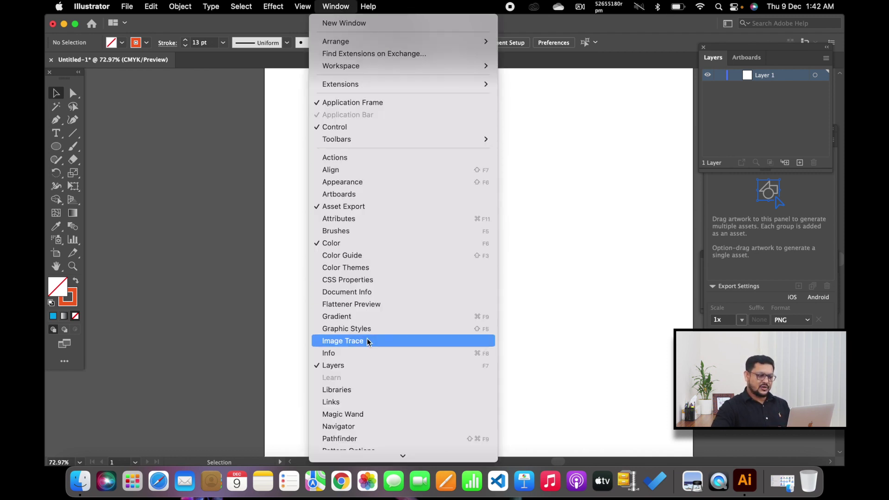
# Open the Character panel and browse its font list, keeping Myriad Pro
pyautogui.scroll(-3, 363, 383)
pyautogui.scroll(-2, 363, 385)
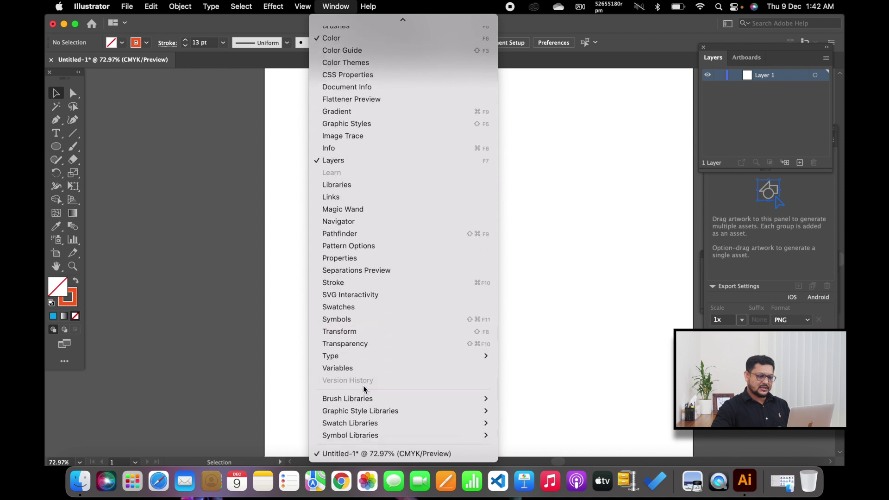
pyautogui.moveTo(331, 355)
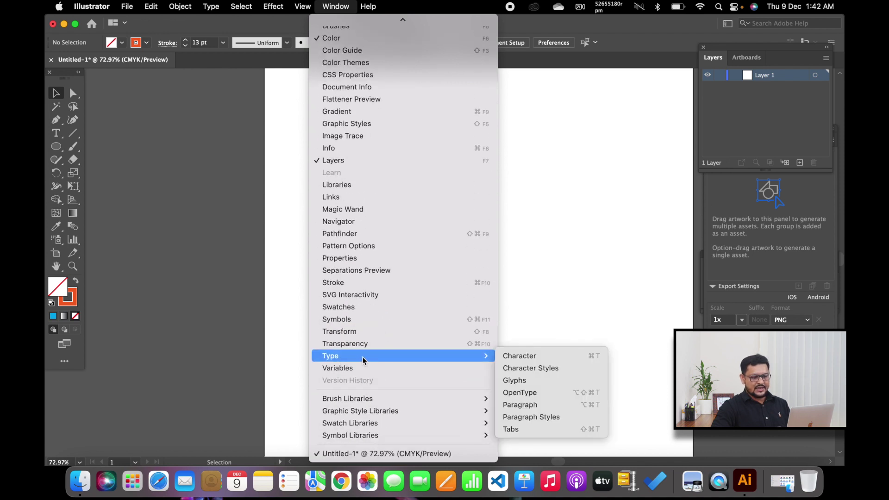
pyautogui.click(525, 358)
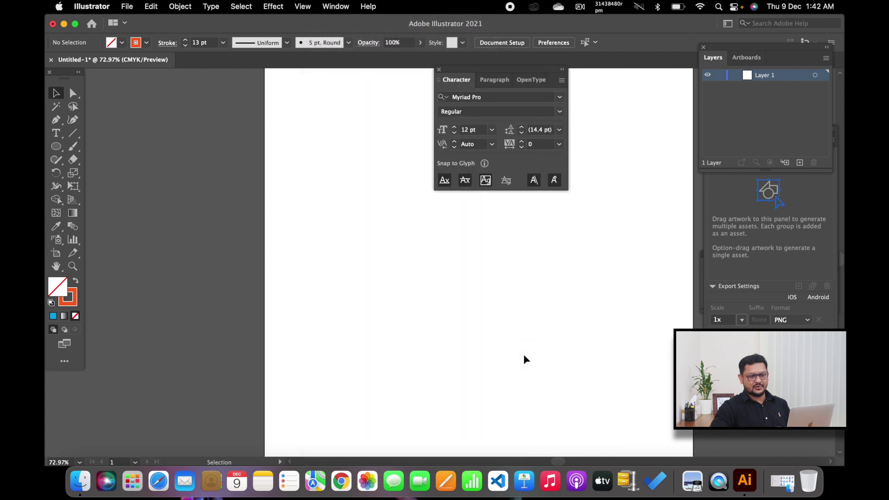
pyautogui.click(476, 98)
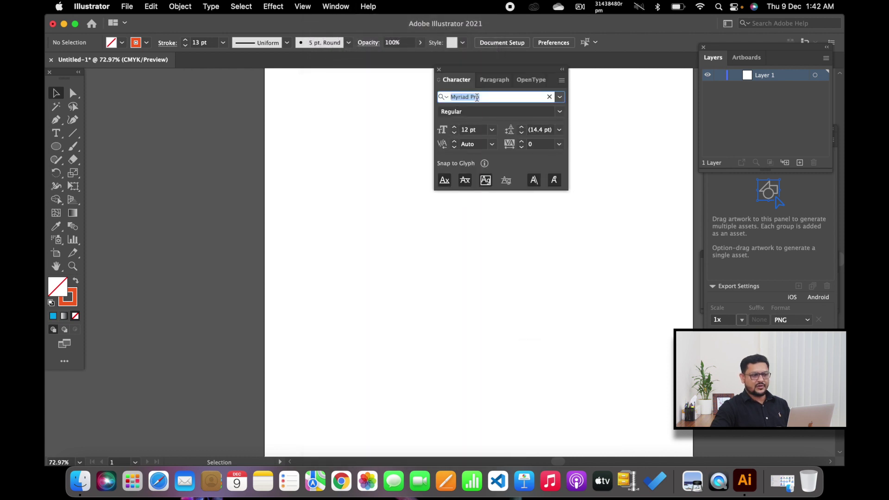
pyautogui.click(560, 96)
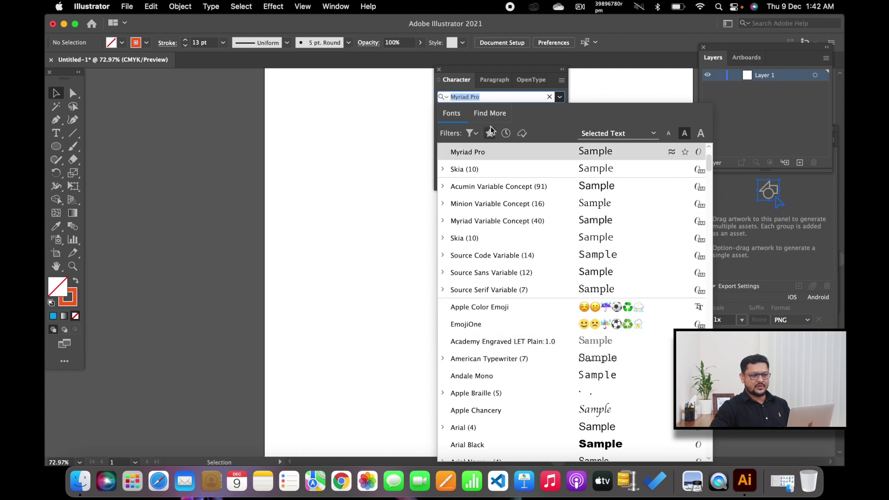
pyautogui.click(493, 94)
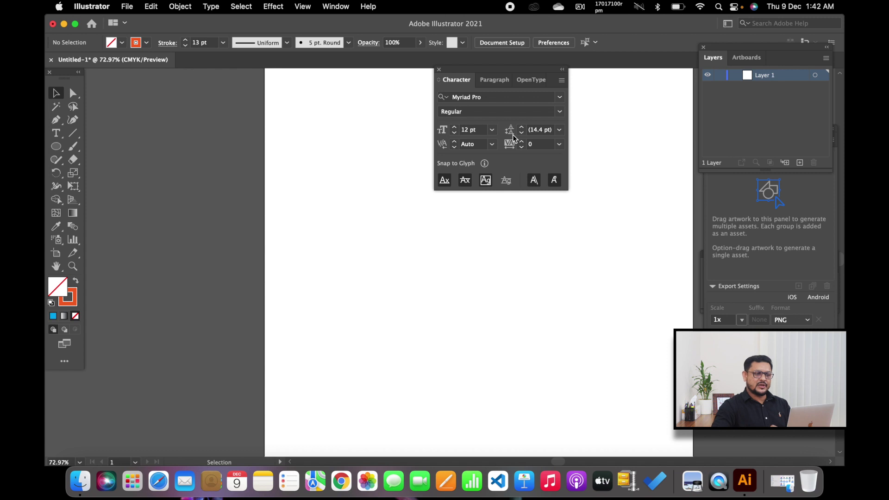
# Review the Paragraph and OpenType tabs, then dock the type group at lower right
pyautogui.click(495, 80)
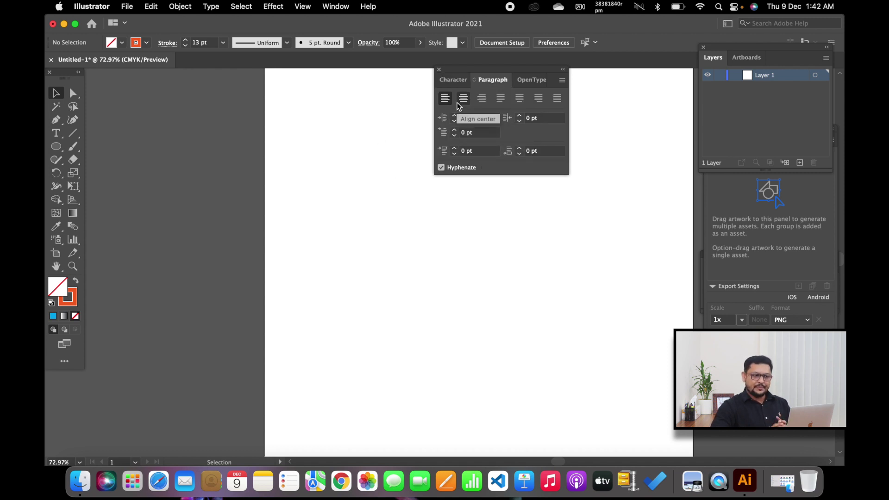
pyautogui.click(530, 83)
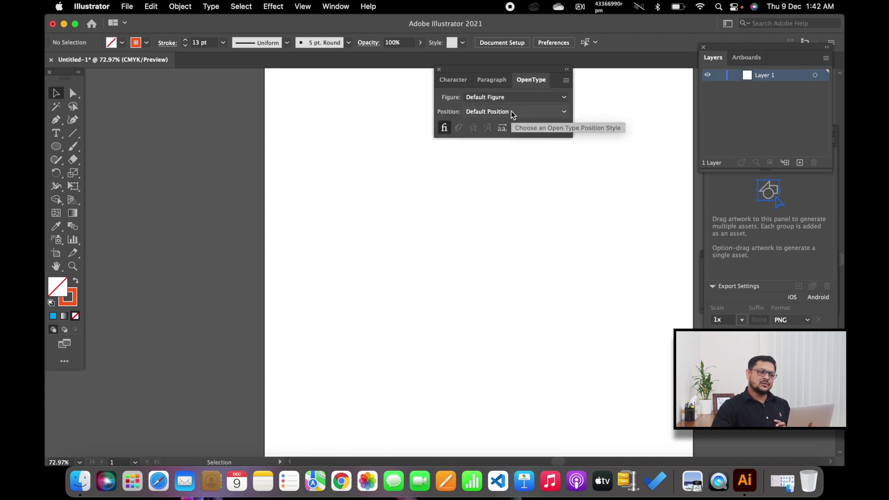
pyautogui.click(460, 81)
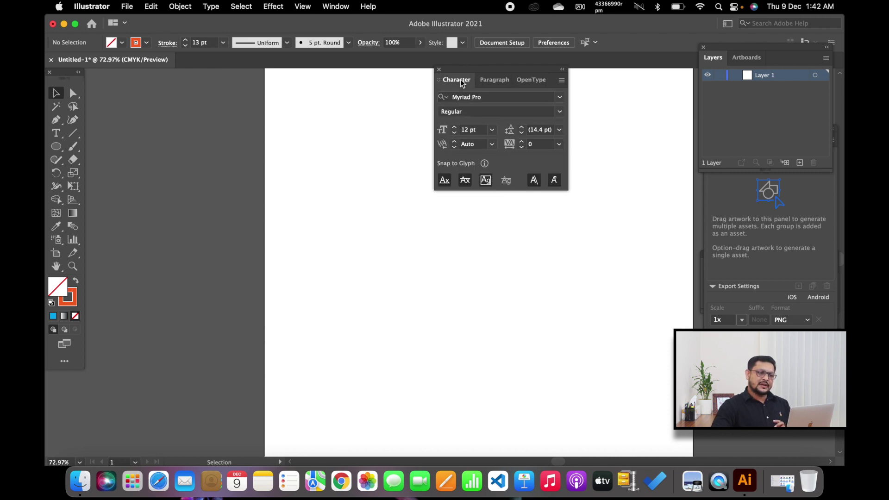
pyautogui.click(490, 79)
pyautogui.moveTo(473, 68)
pyautogui.mouseDown()
pyautogui.moveTo(782, 79)
pyautogui.moveTo(728, 271)
pyautogui.moveTo(732, 349)
pyautogui.mouseUp()
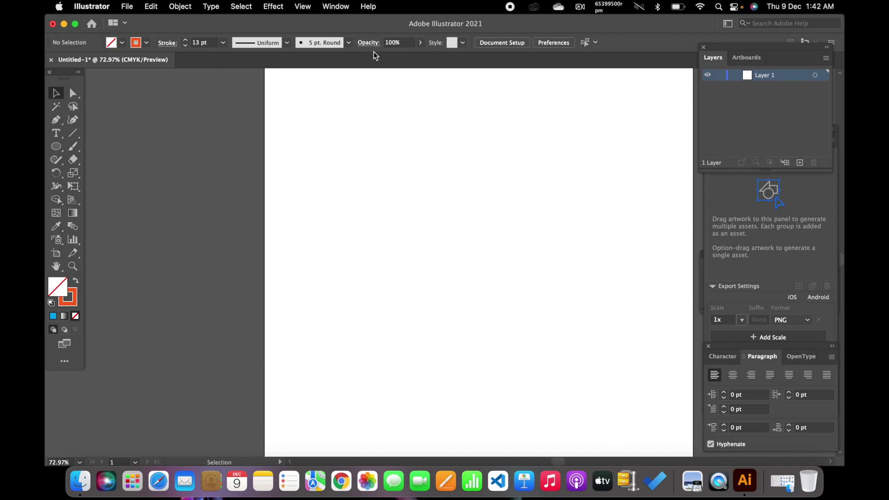
pyautogui.click(337, 7)
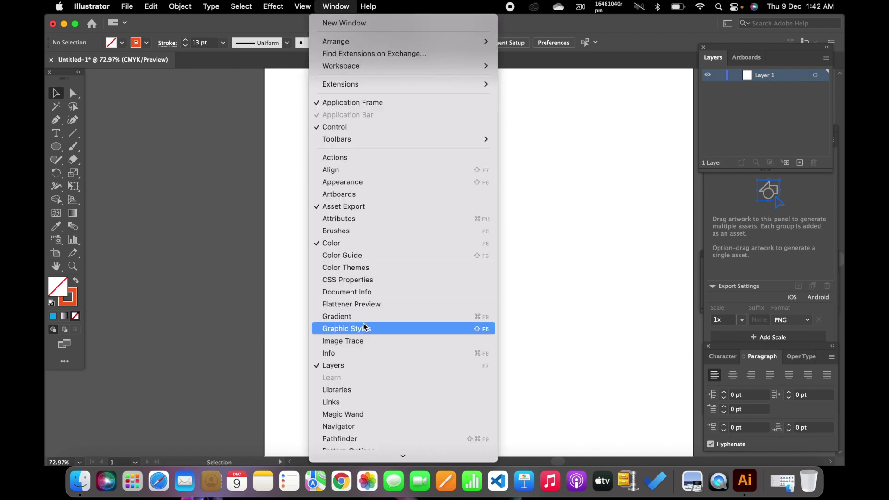
# Reset the Essentials Classic workspace via Window > Workspace
pyautogui.scroll(-5, 365, 326)
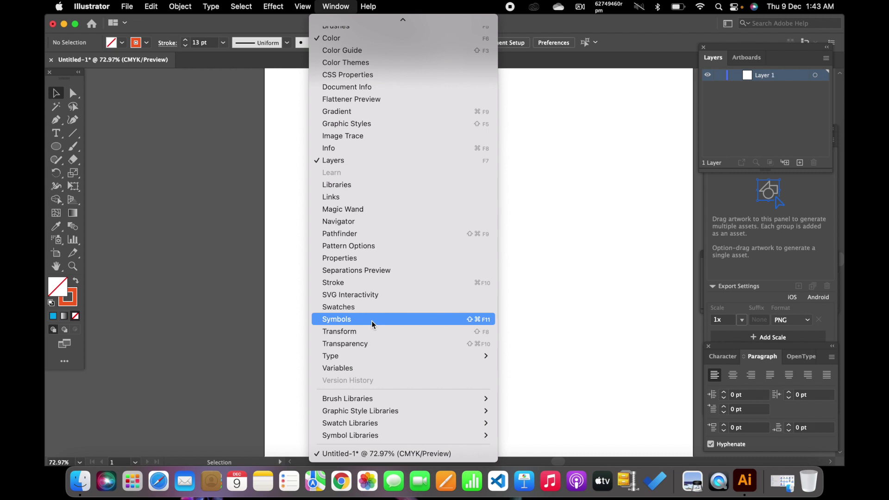
pyautogui.scroll(5, 346, 145)
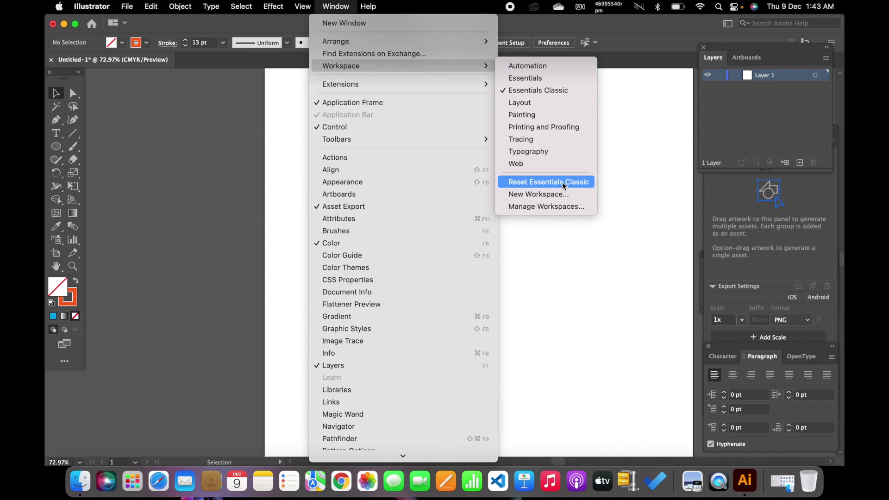
pyautogui.click(564, 182)
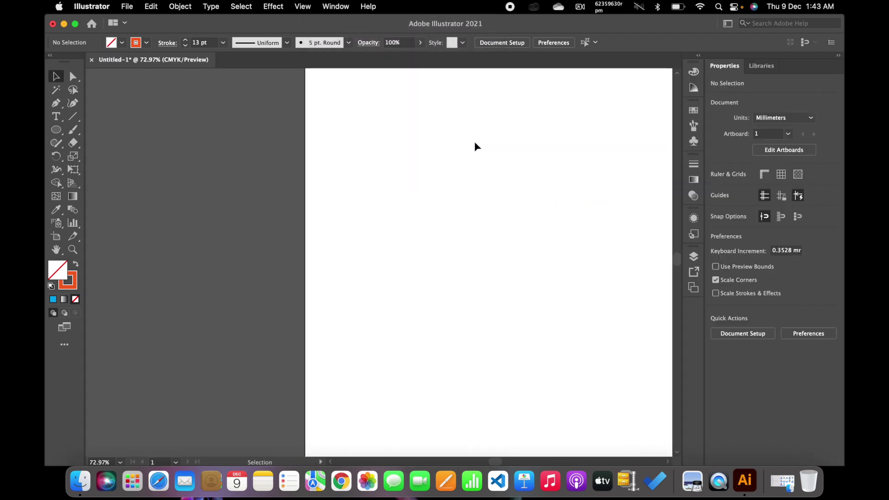